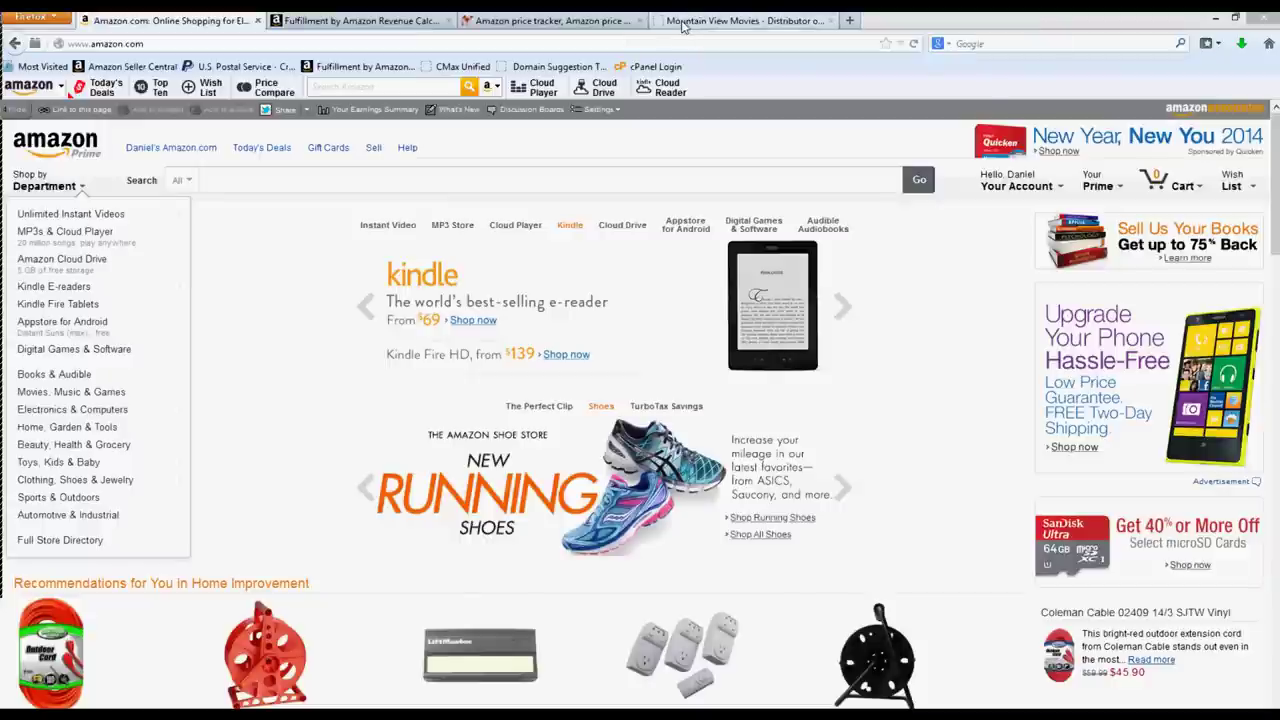
Open the New Stock DVD list on the Mountain View Movies wholesale site and look over its titles.
left_click(695, 22)
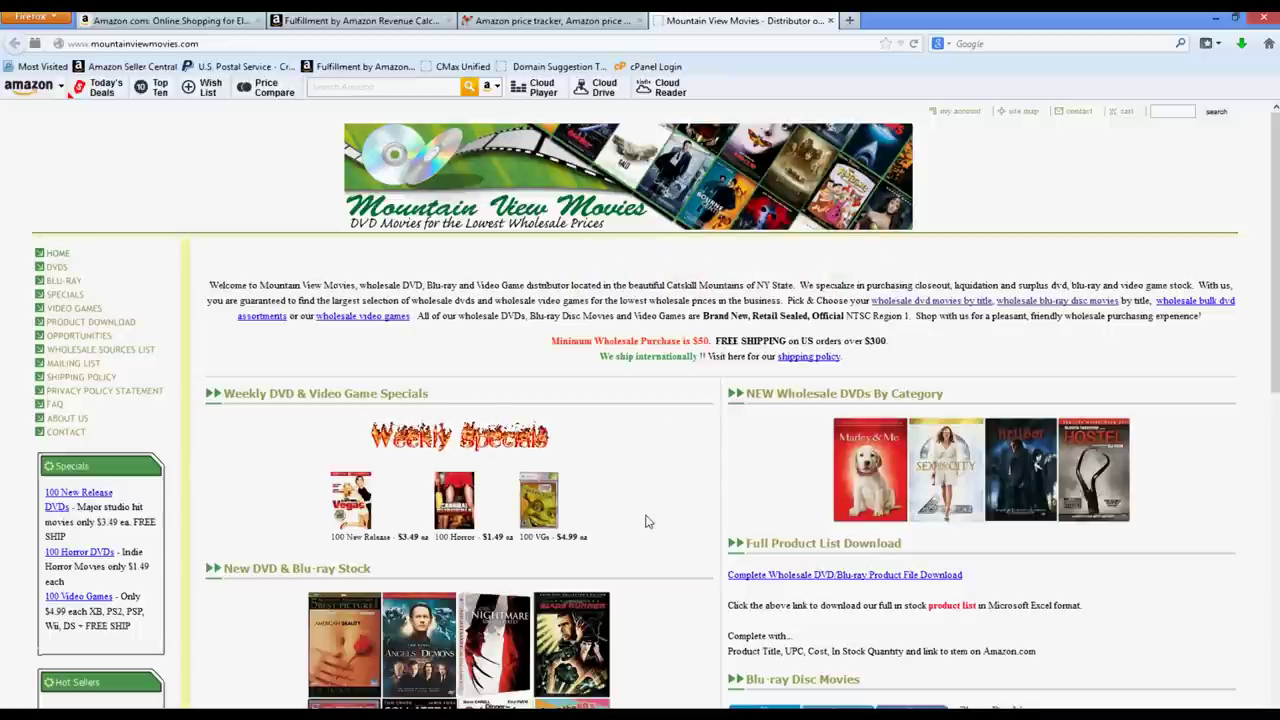
left_click(497, 660)
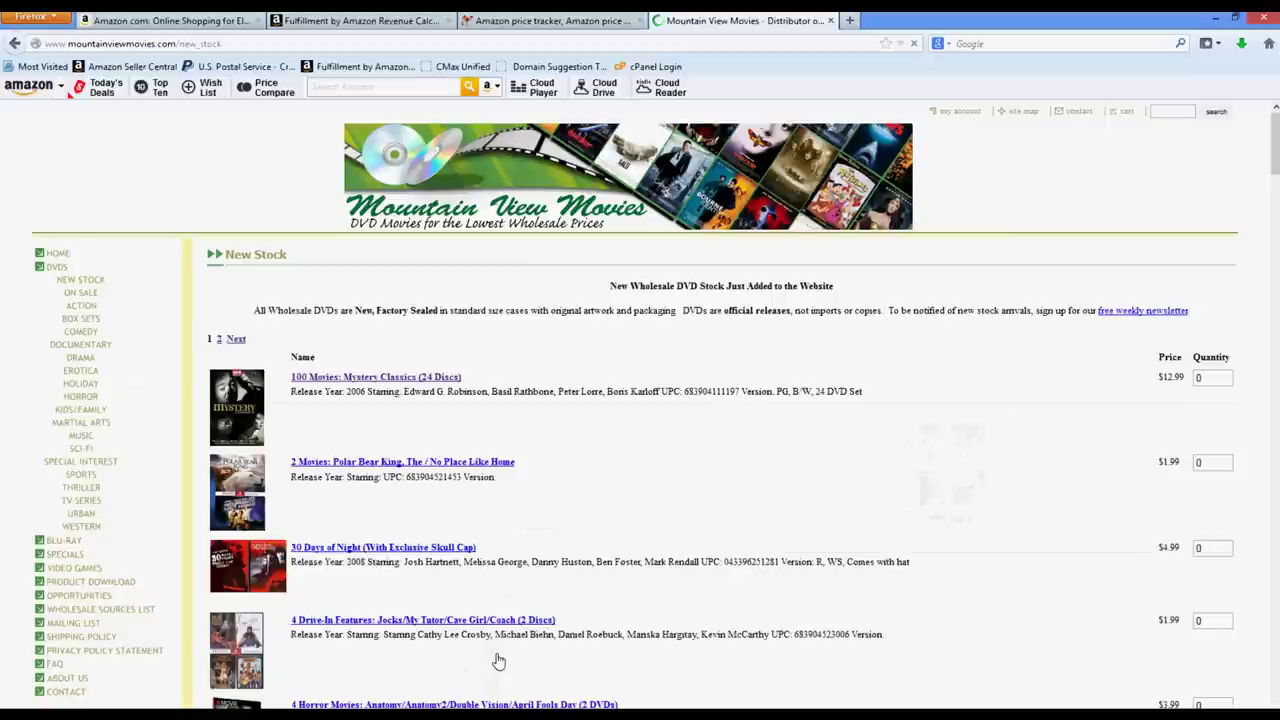
mouse_move(1275, 144)
left_mouse_down()
mouse_move(1275, 600)
mouse_move(1275, 160)
left_mouse_up()
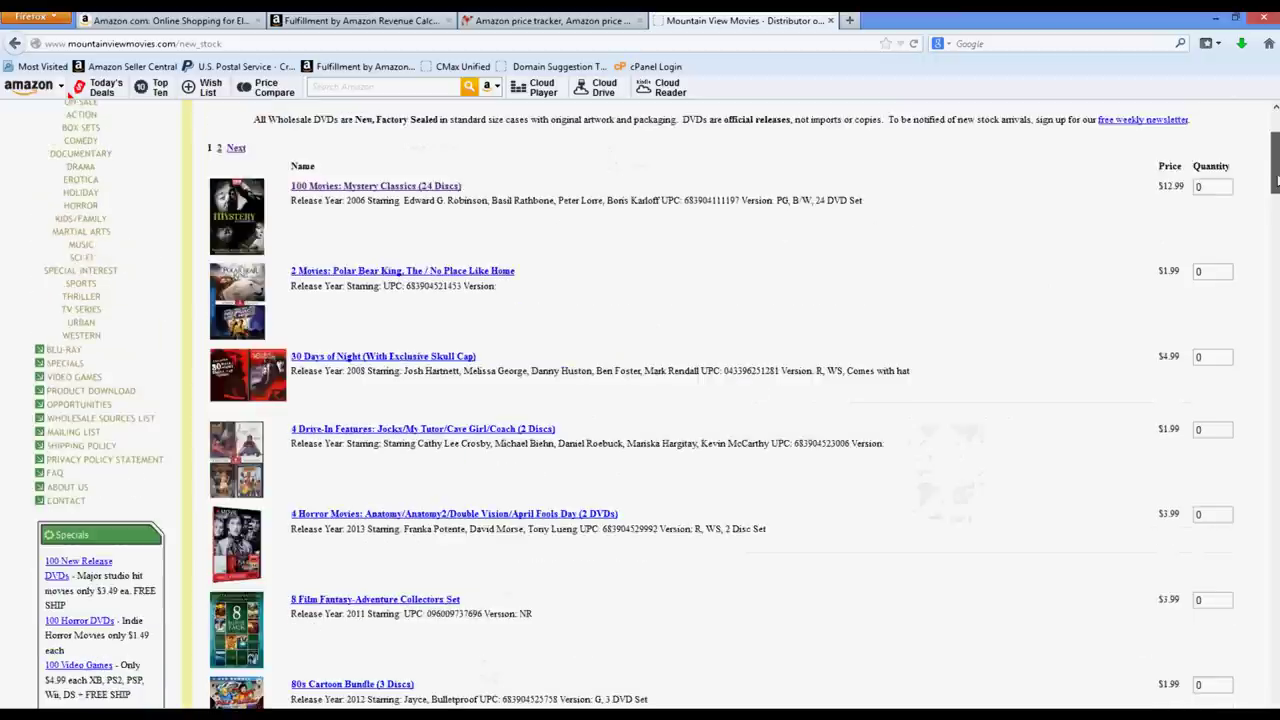
scroll(819, 440, "up", 3)
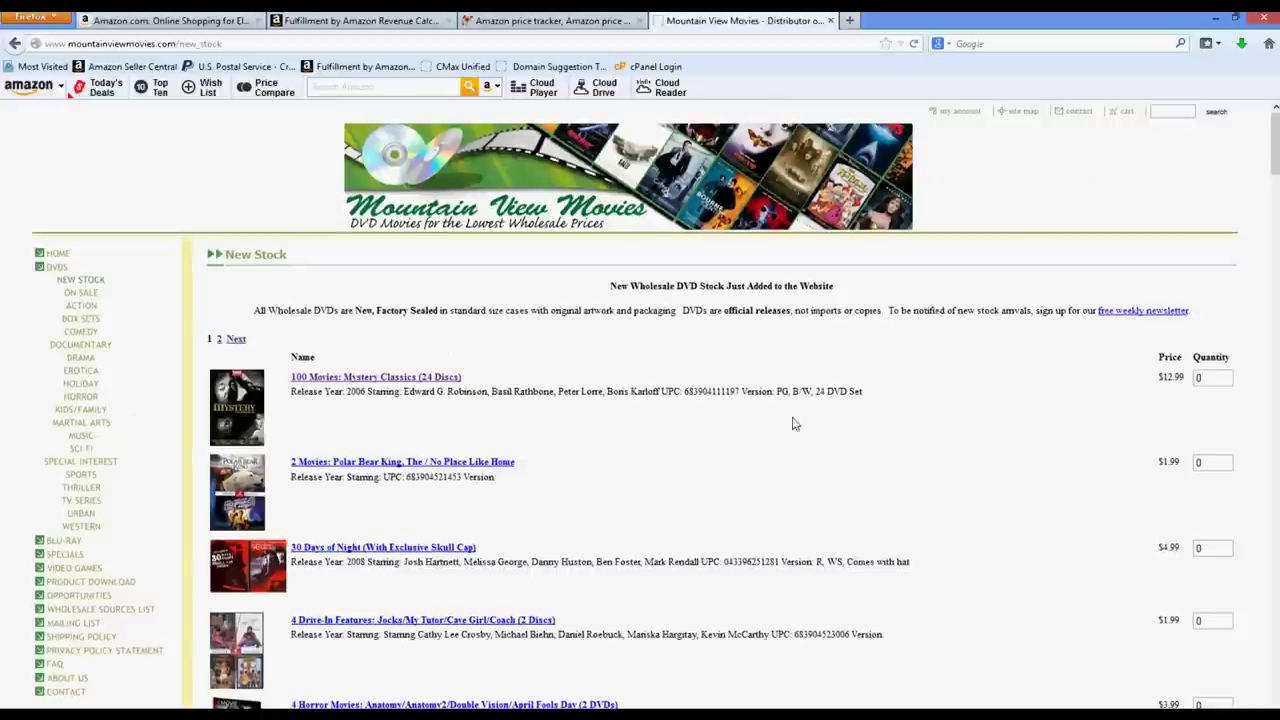
Detach the Mountain View Movies page into its own smaller window and place it beside the Amazon pages.
left_click_drag(737, 21, 692, 309)
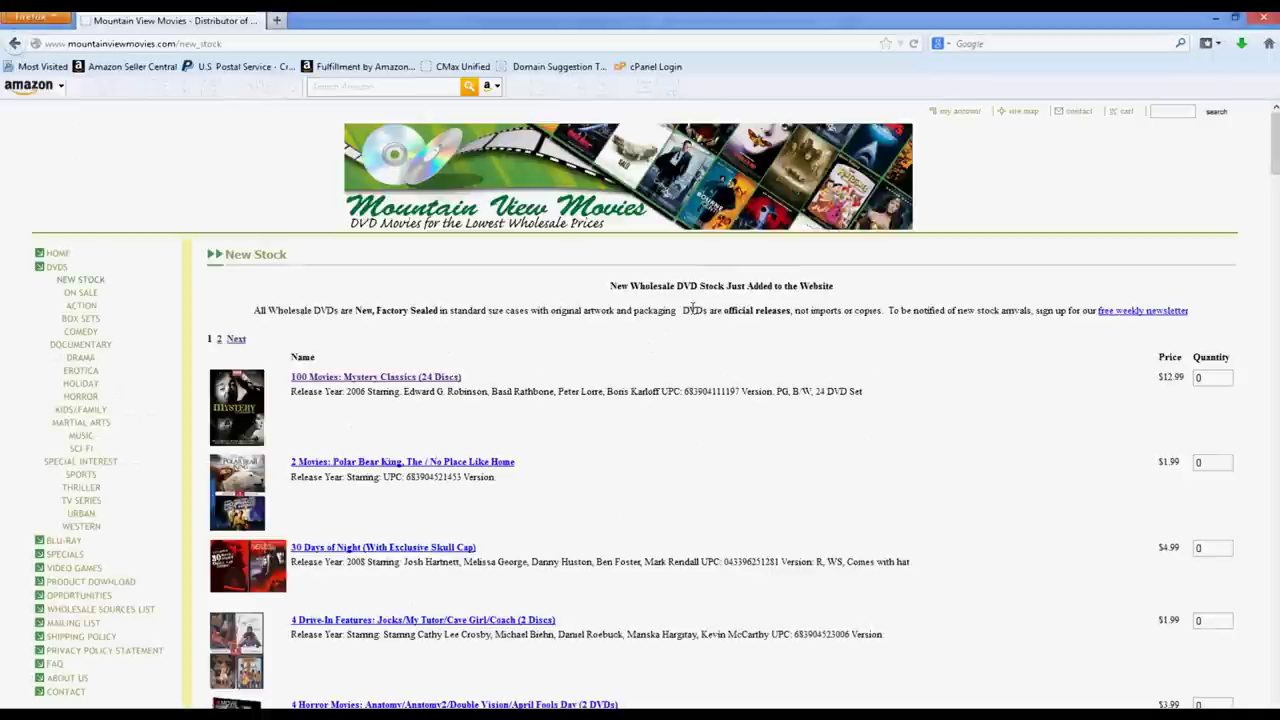
left_click(1236, 19)
left_click_drag(322, 22, 899, 91)
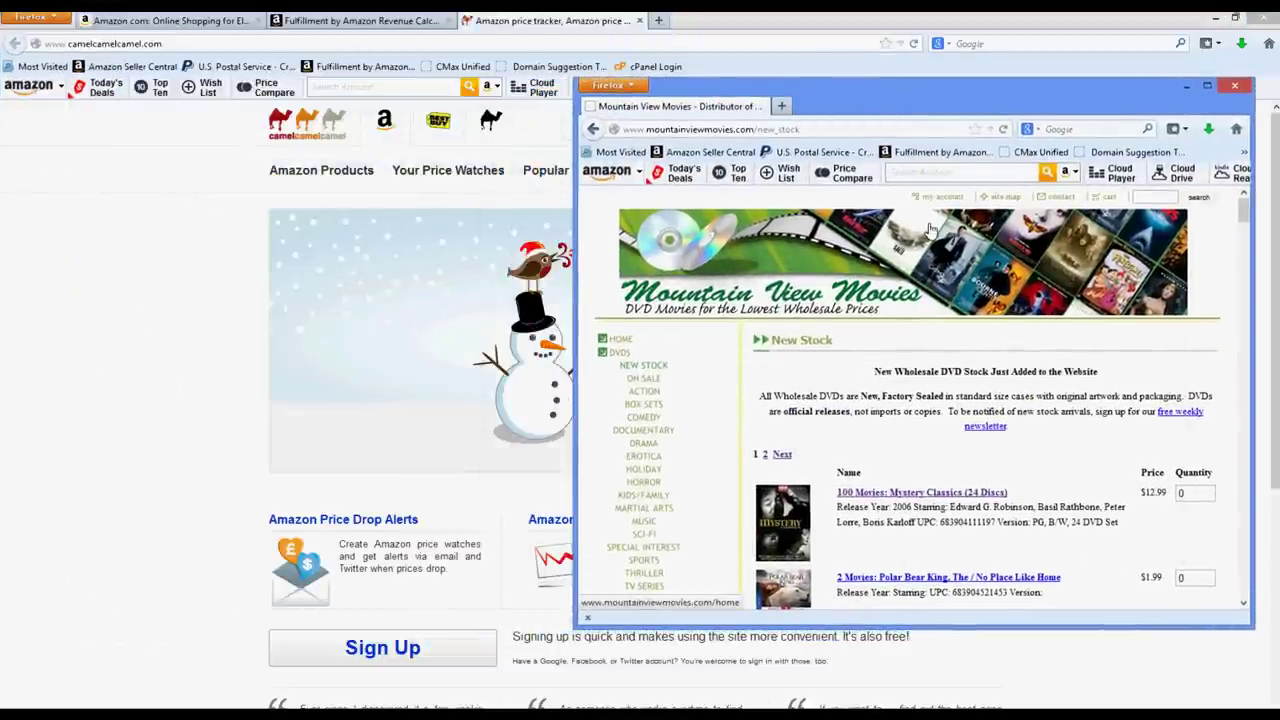
left_click_drag(881, 93, 910, 89)
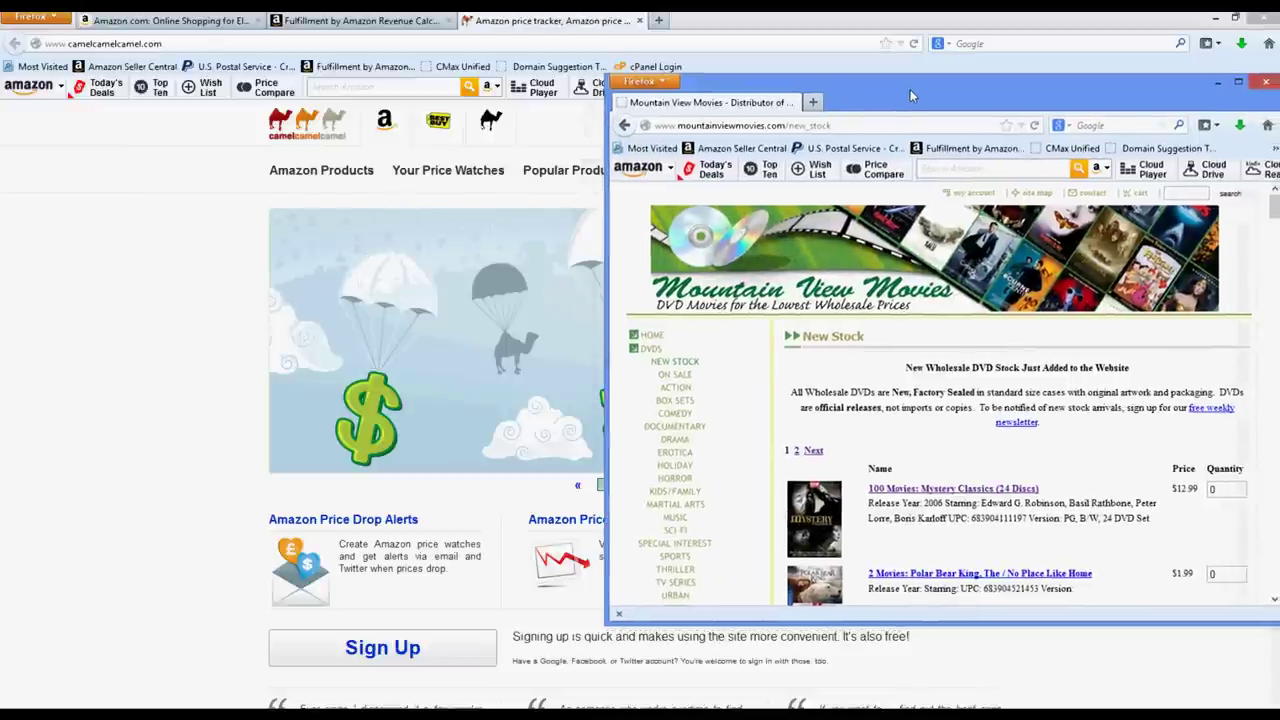
left_click(86, 24)
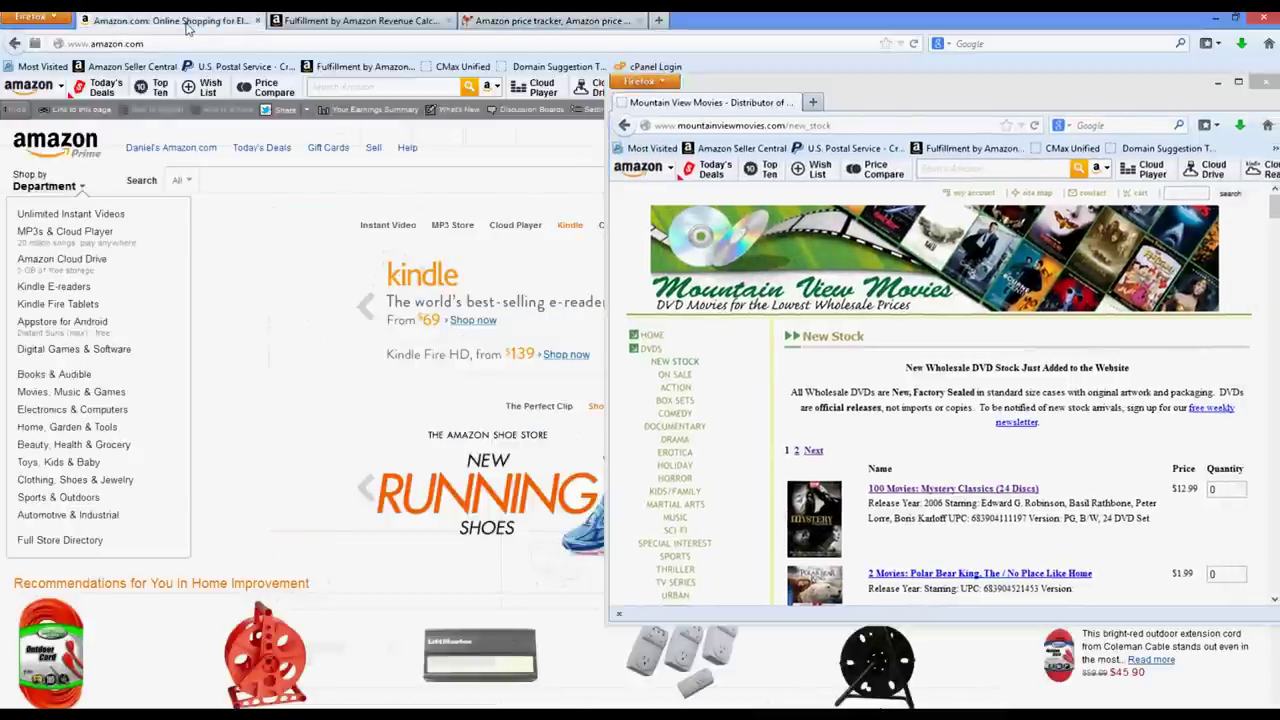
left_click(545, 21)
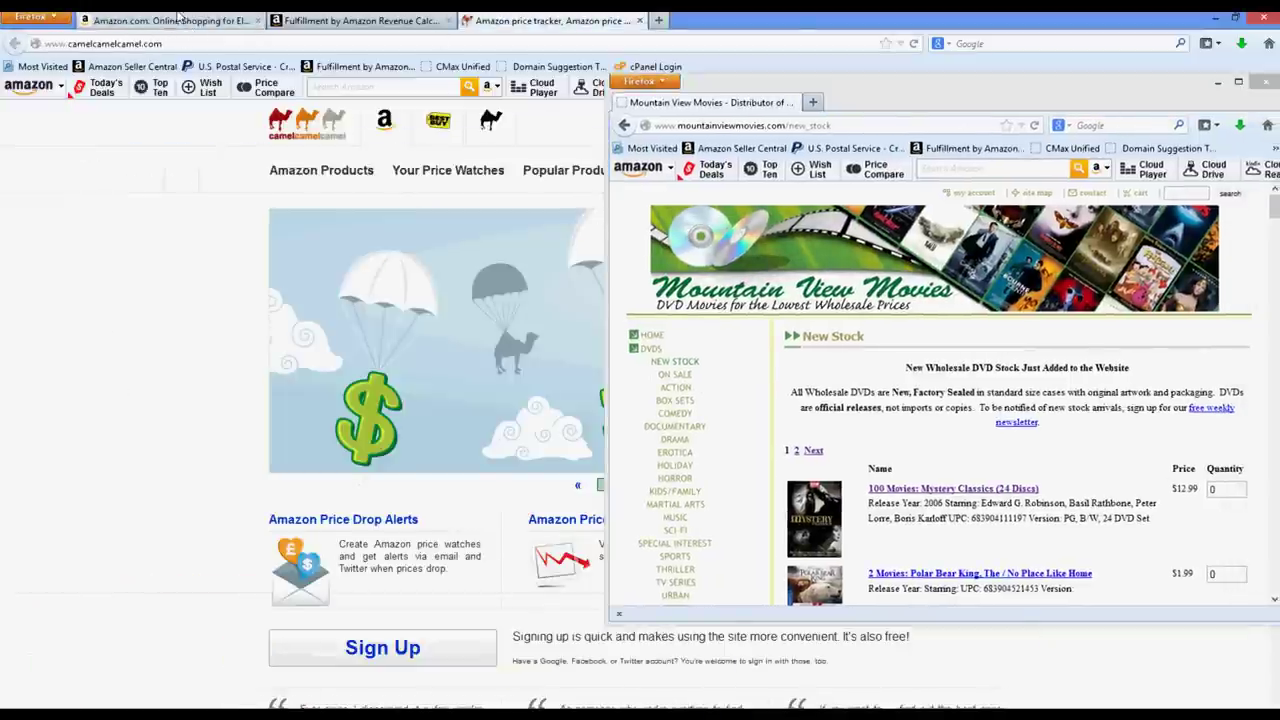
left_click(400, 22)
left_click(220, 22)
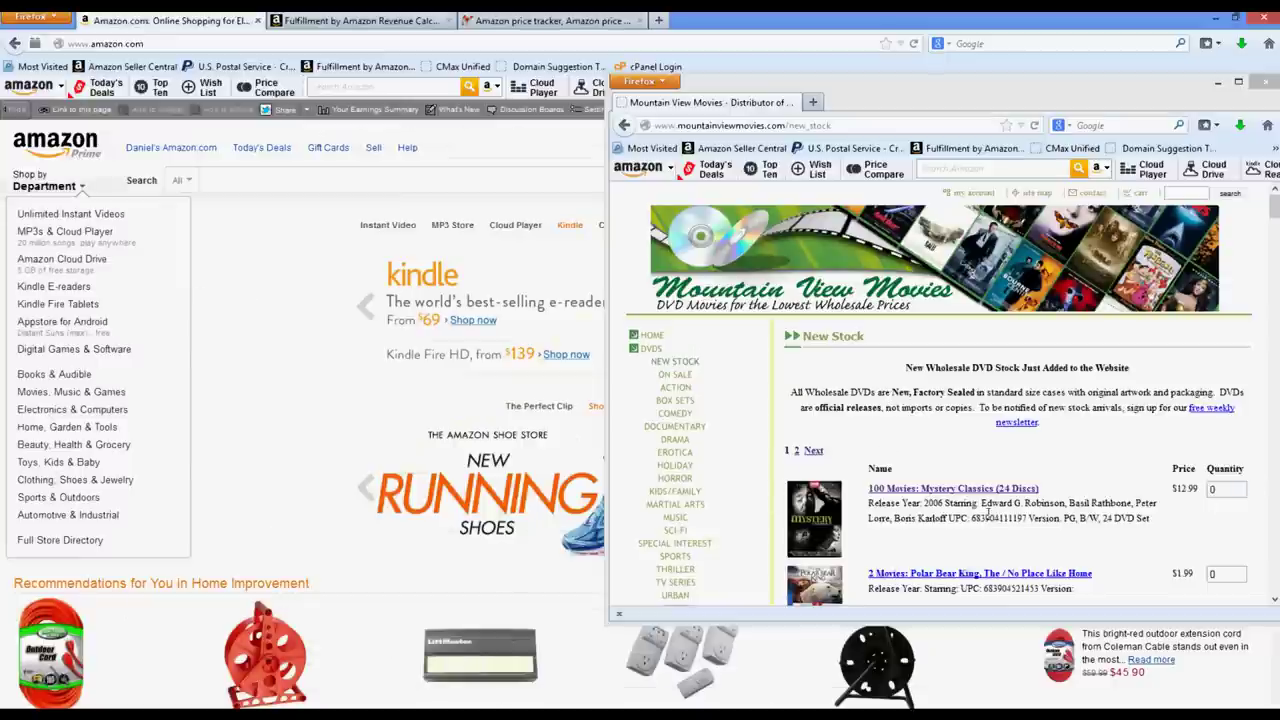
left_click_drag(1025, 518, 972, 519)
key("ctrl+c")
left_click(394, 180)
key("ctrl+v")
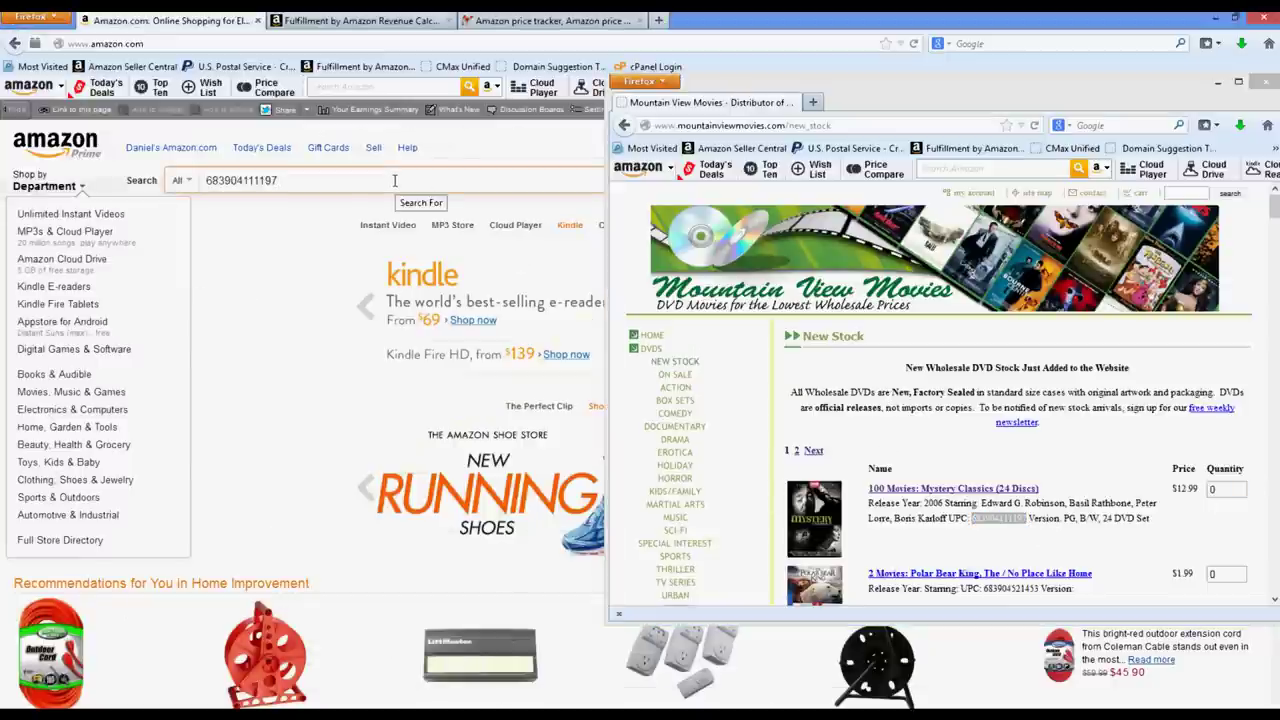
key("Return")
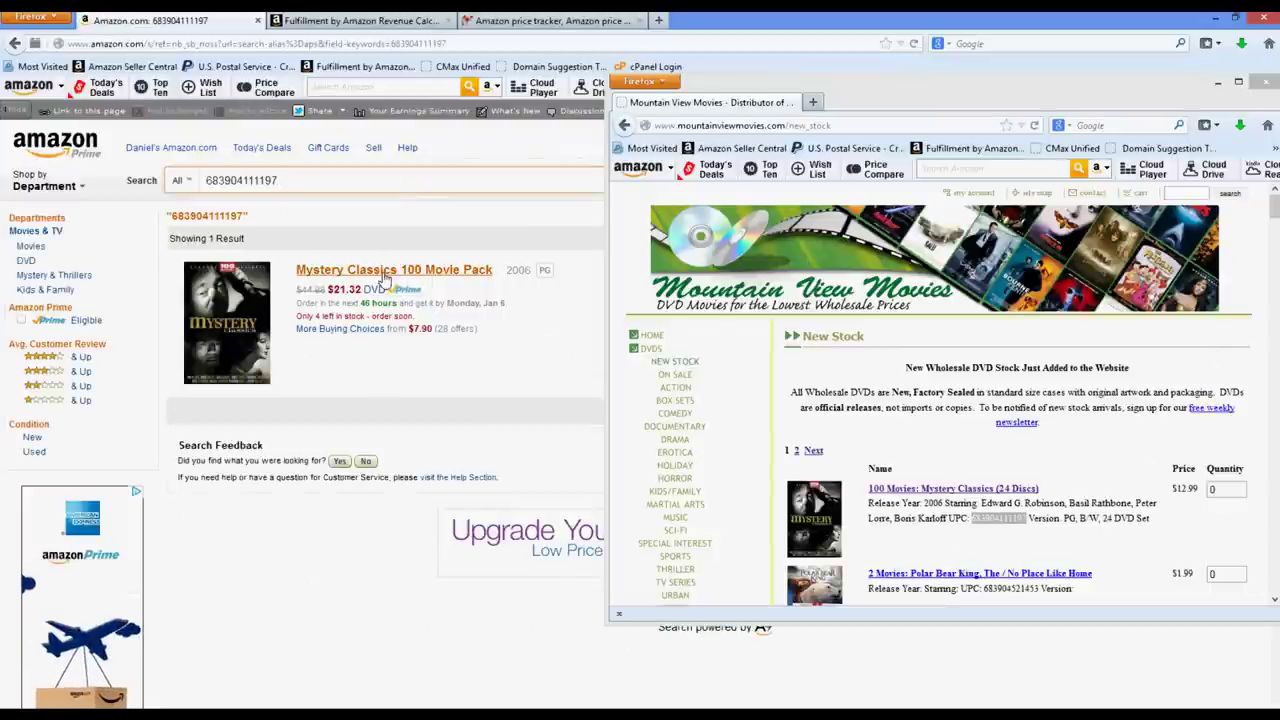
Open the Mystery Classics 100 Movie Pack product page and examine its Best Sellers Rank, price and seller details.
left_click(385, 277)
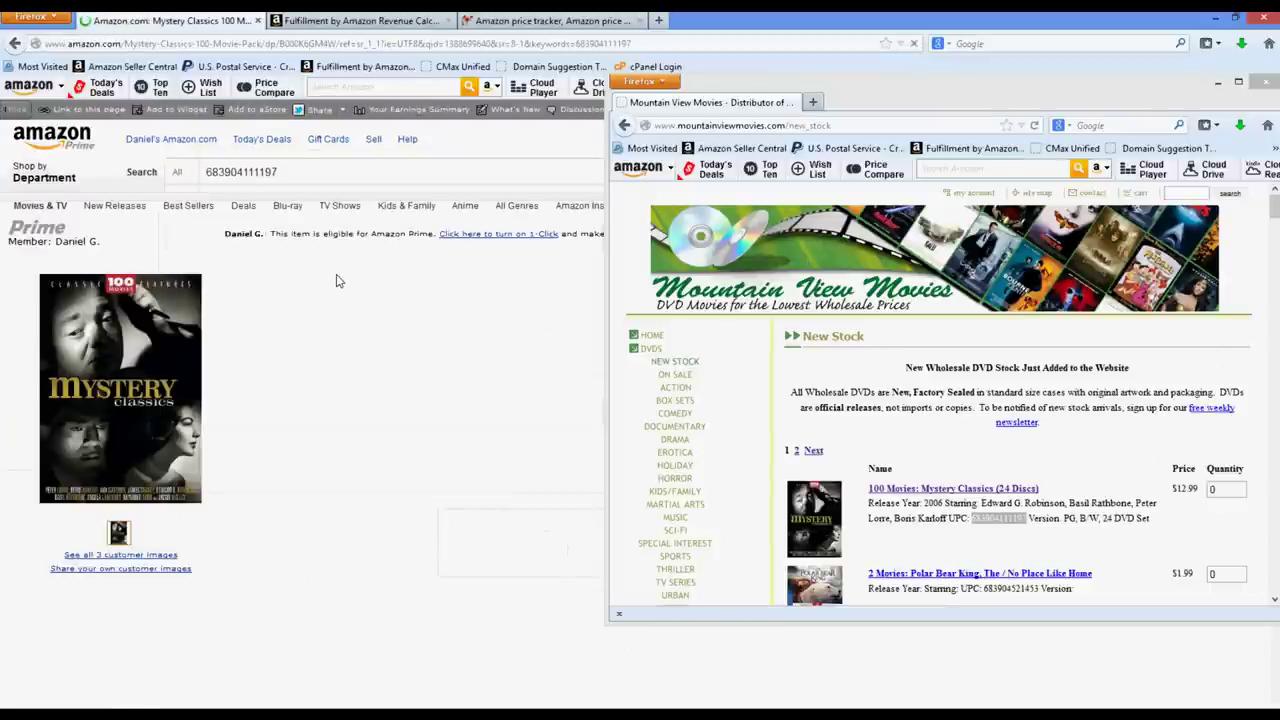
scroll(322, 437, "down", 10)
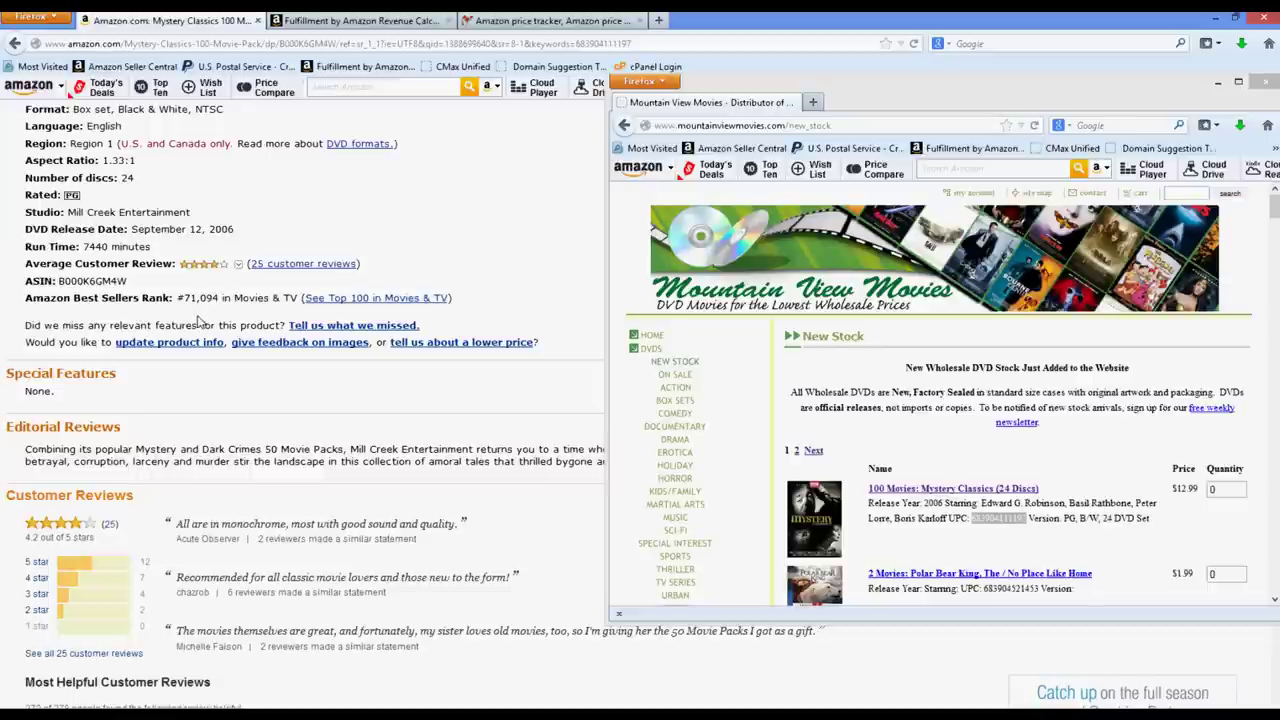
scroll(310, 350, "up", 10)
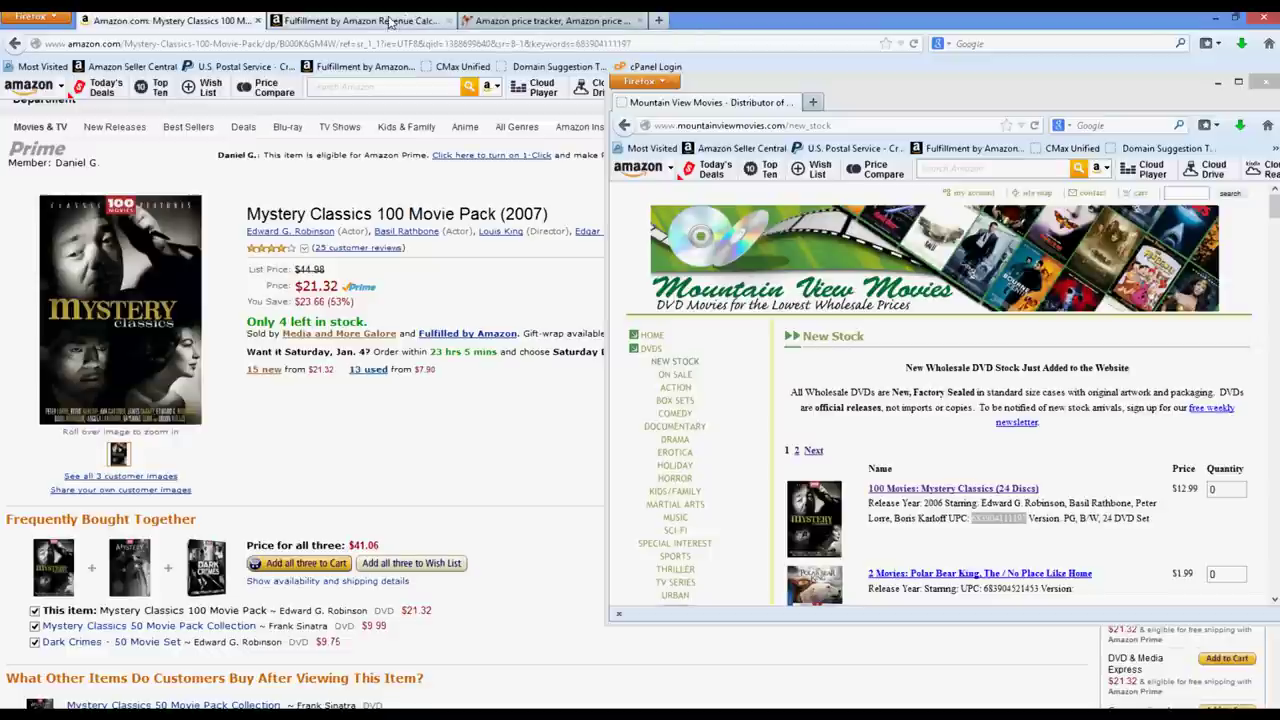
left_click(390, 22)
left_click(153, 255)
key("ctrl+v")
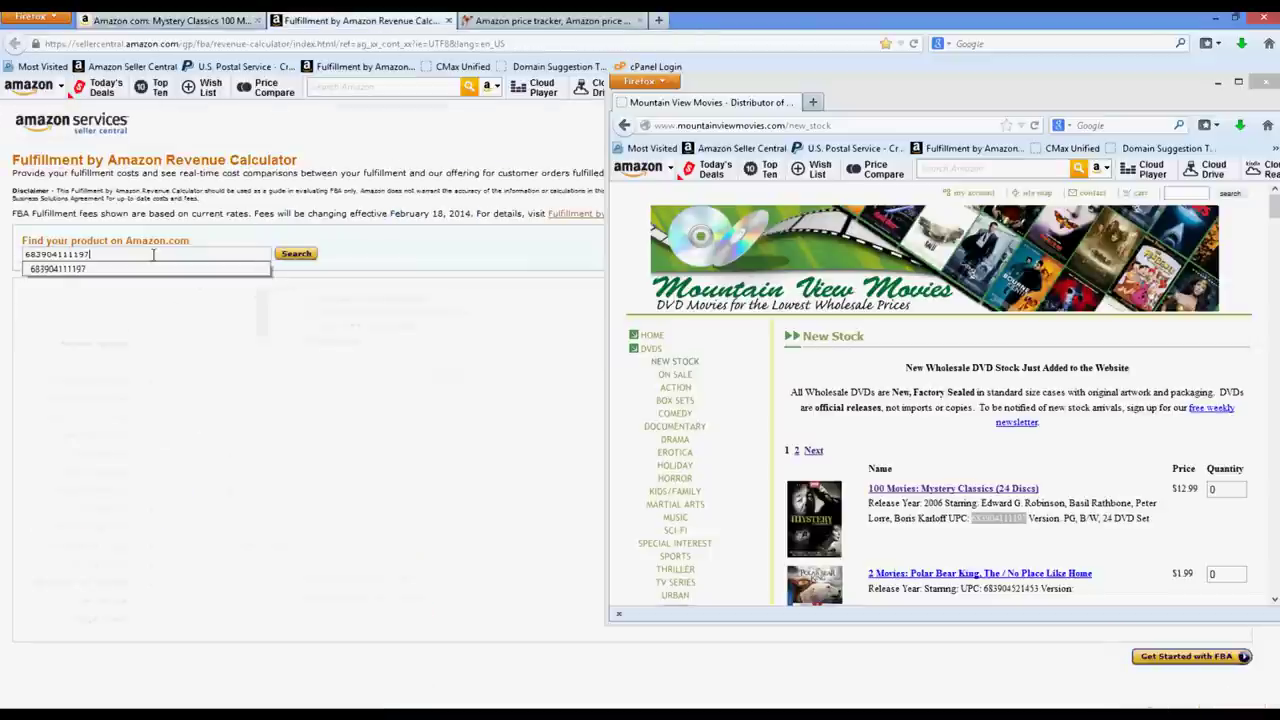
key("Return")
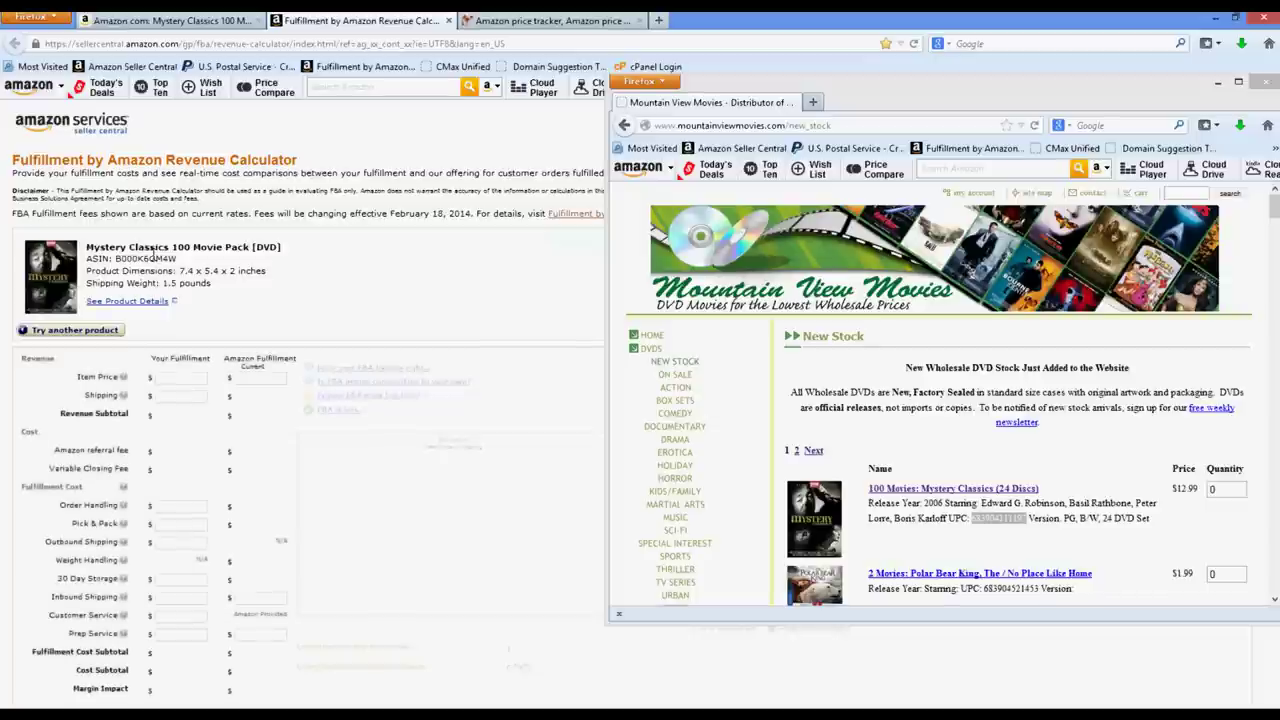
Set the Amazon Fulfillment item price to 21.32 and inbound shipping to 13.50, and calculate the margin.
left_click(165, 20)
left_click(357, 20)
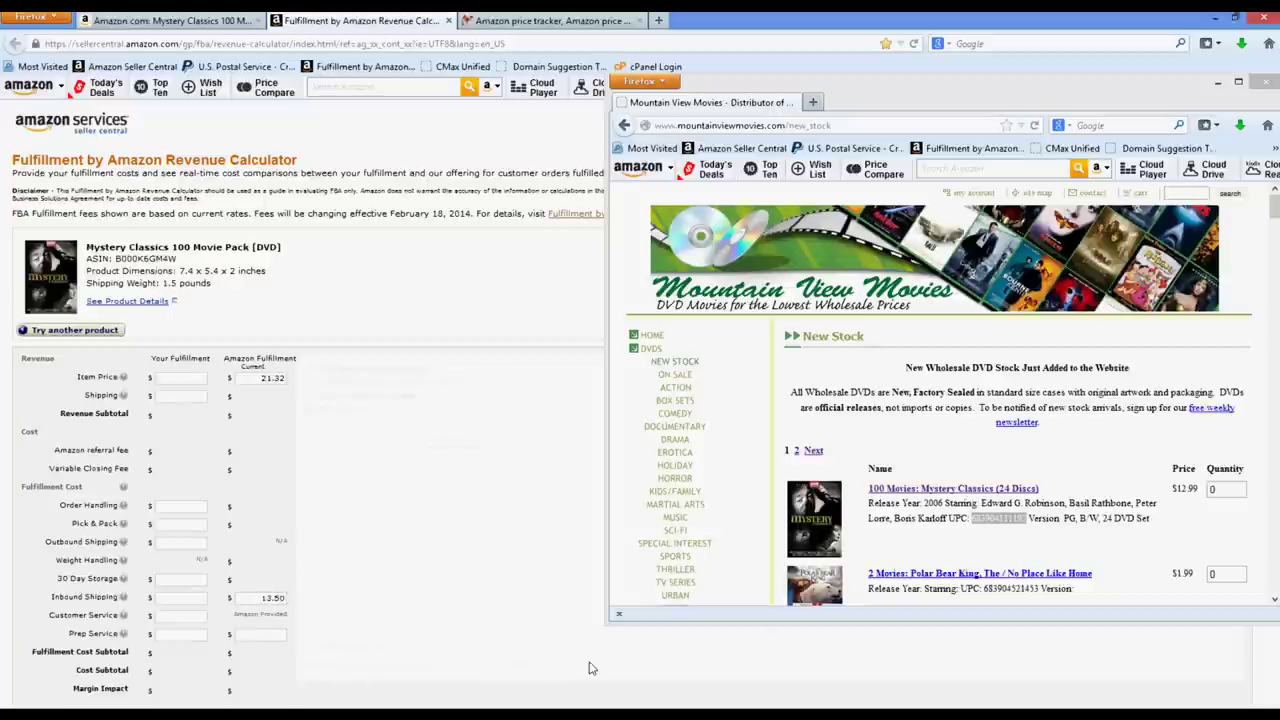
left_click_drag(720, 112, 1020, 139)
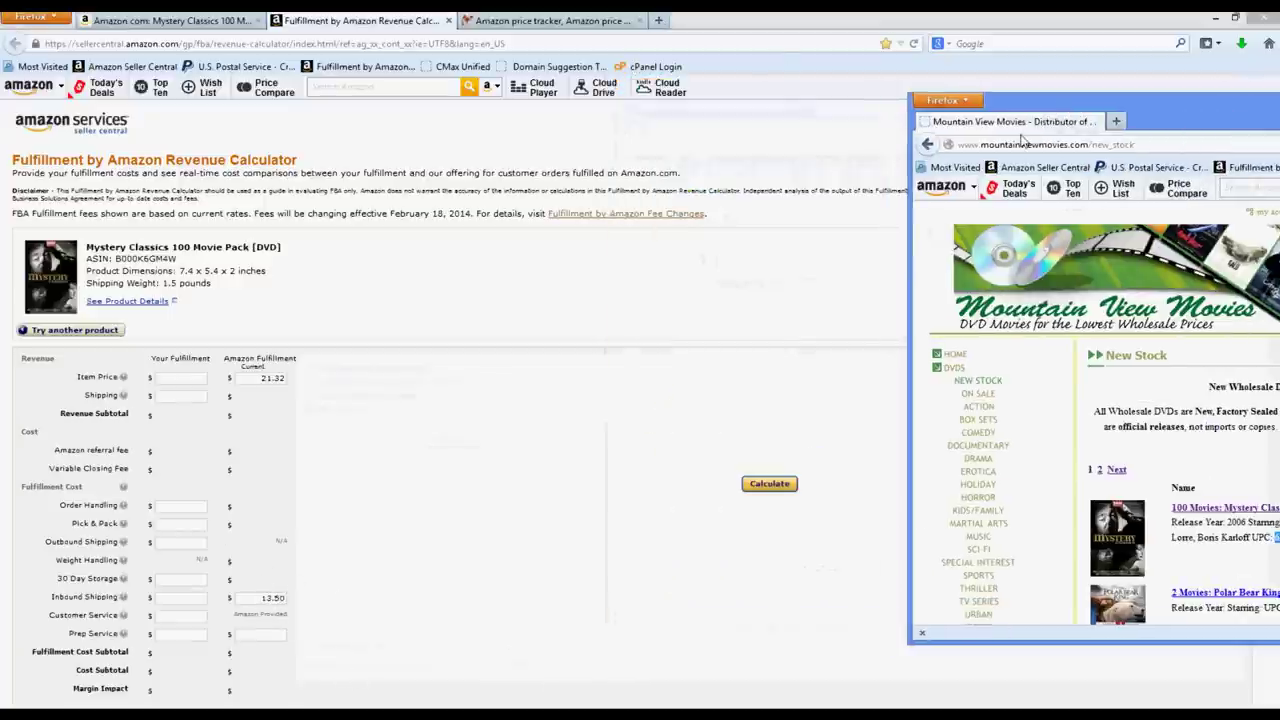
left_click(762, 485)
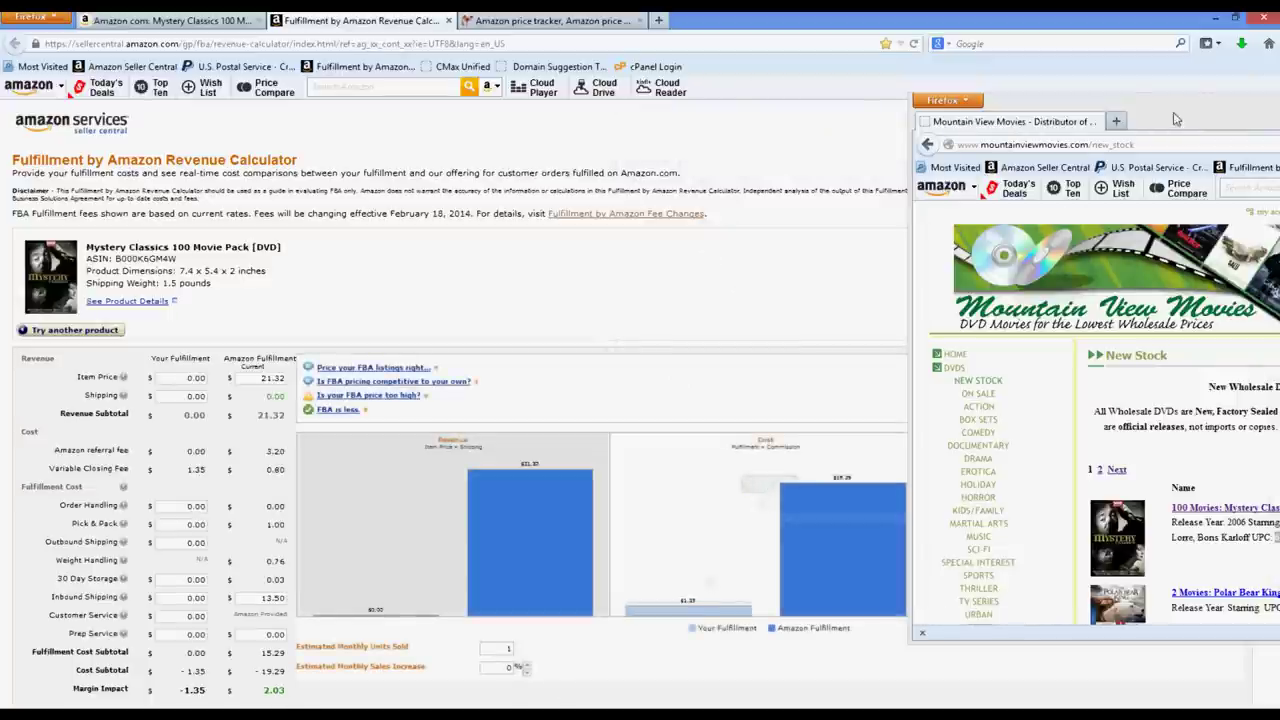
Check the wholesale Mystery Classics set's remaining stock in a new tab, and set its New Stock order quantity to 4.
left_click_drag(1134, 100, 724, 74)
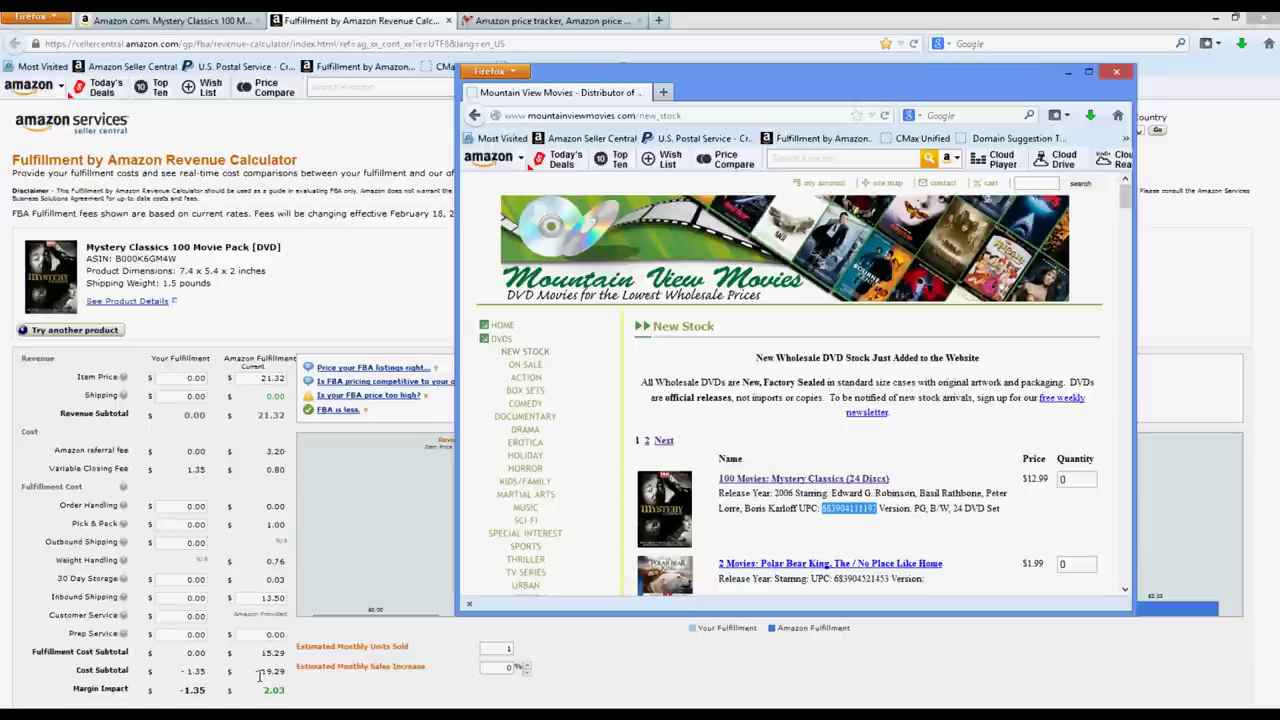
right_click(793, 484)
left_click(808, 494)
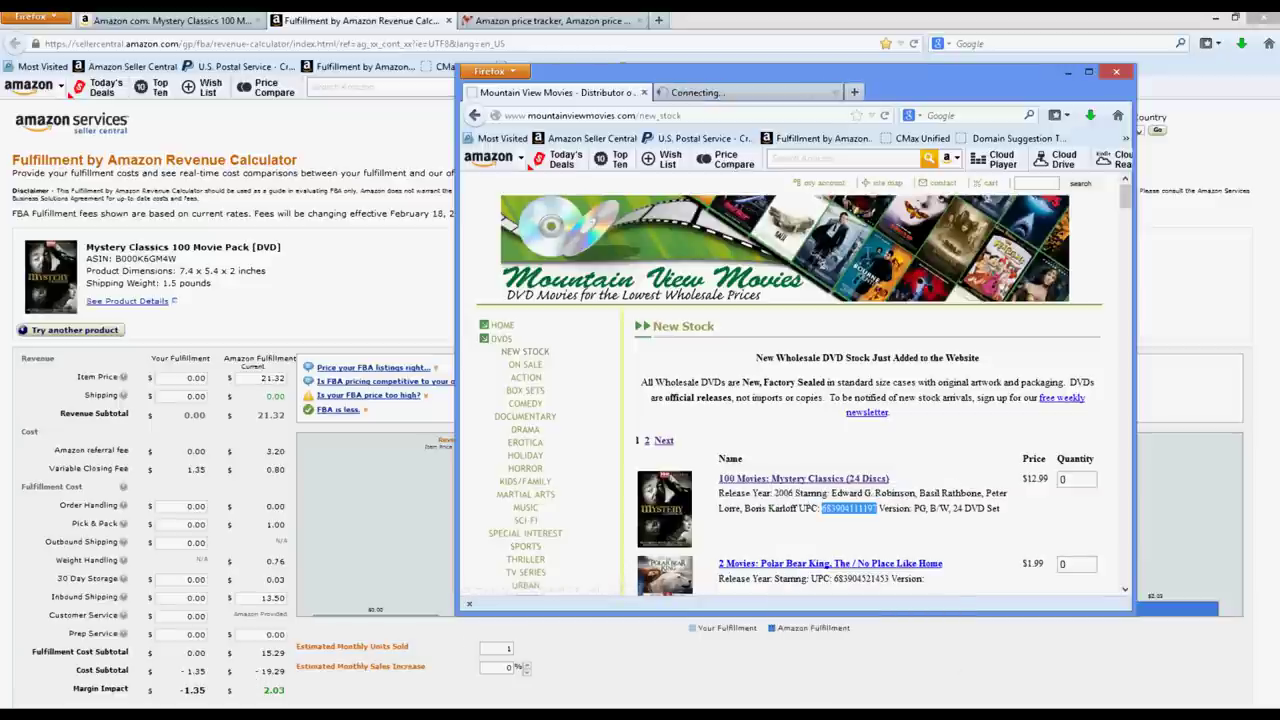
left_click(741, 95)
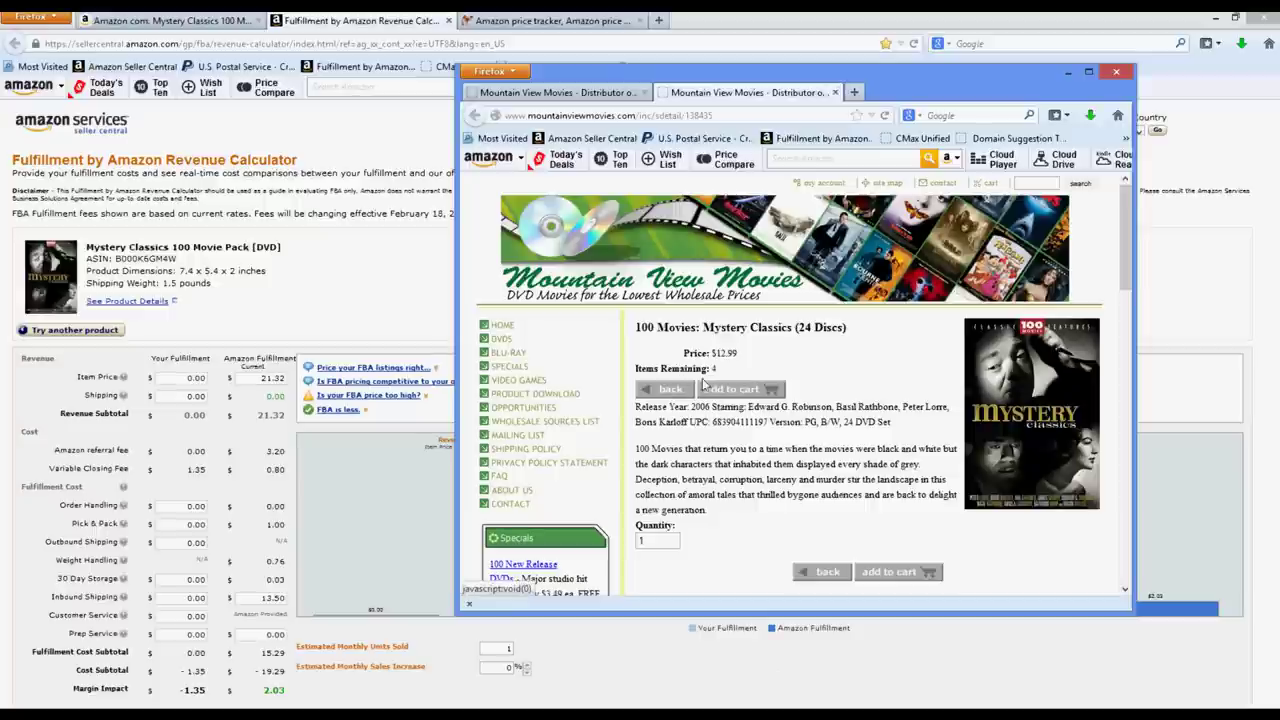
left_click(580, 93)
double_click(1088, 484)
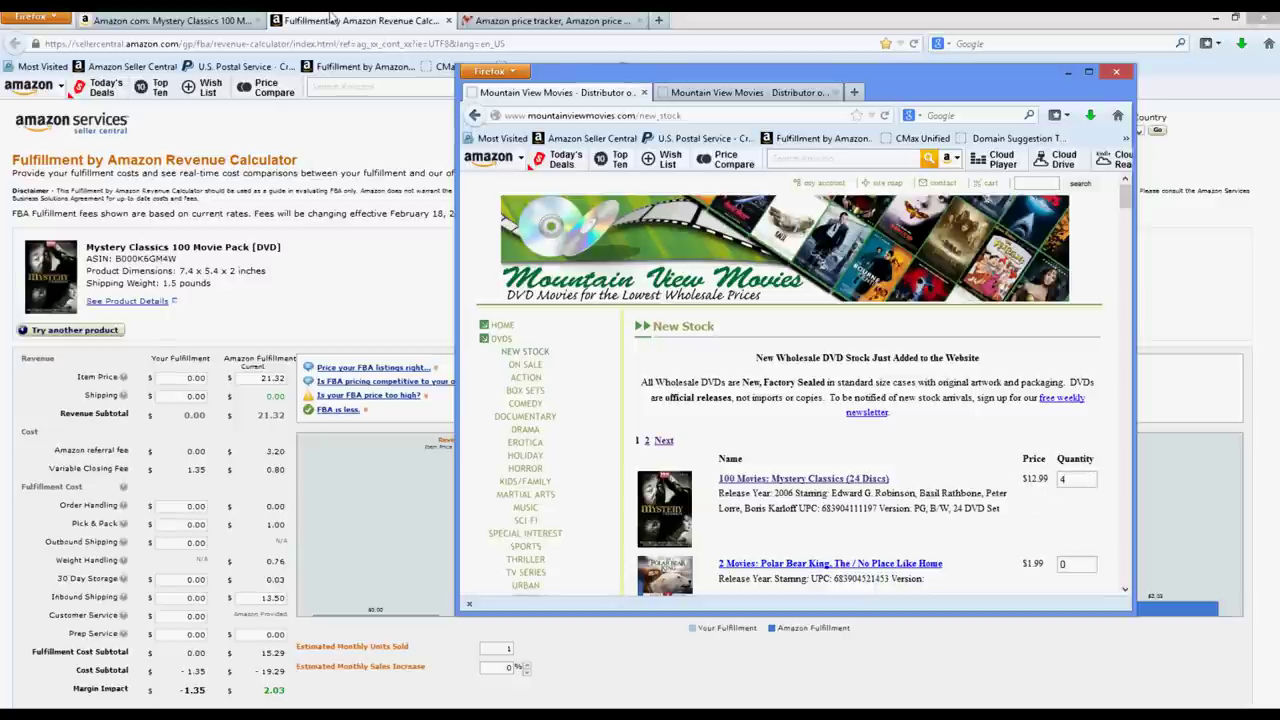
Open Amazon's new offers for the Mystery Classics 100 Movie Pack and review the competing sellers' prices and fulfillment.
left_click(168, 20)
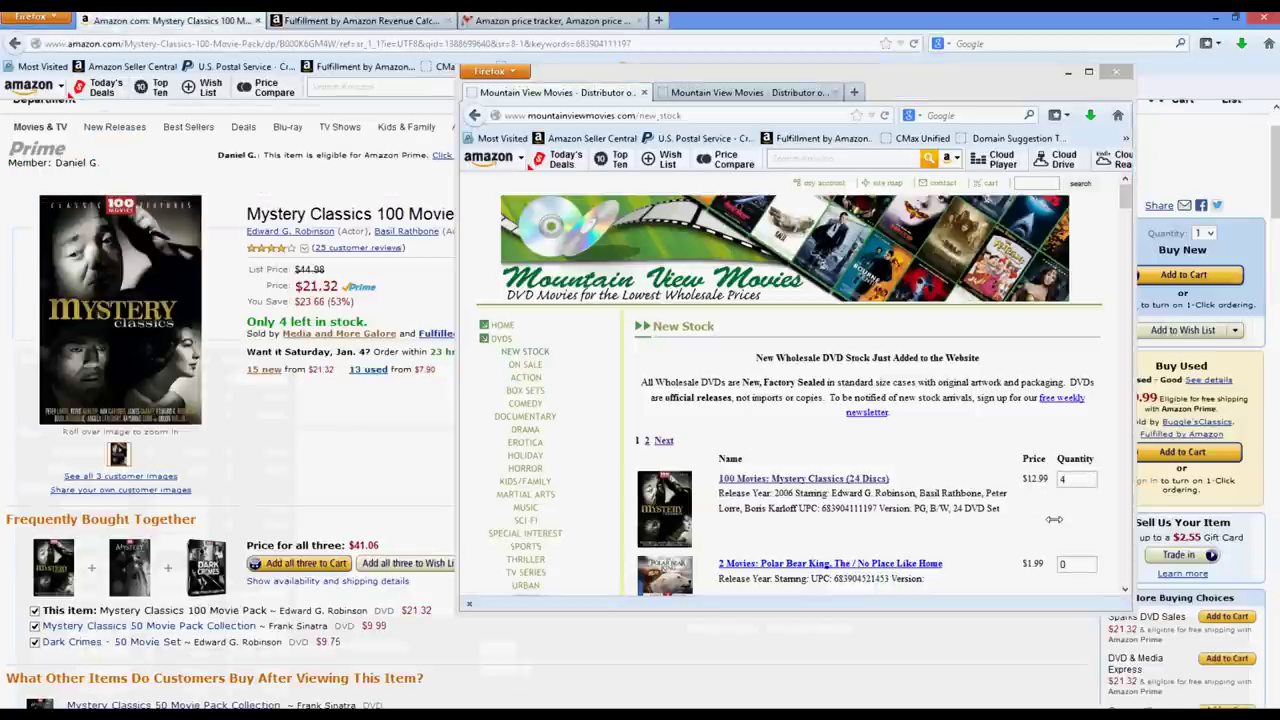
left_click(265, 370)
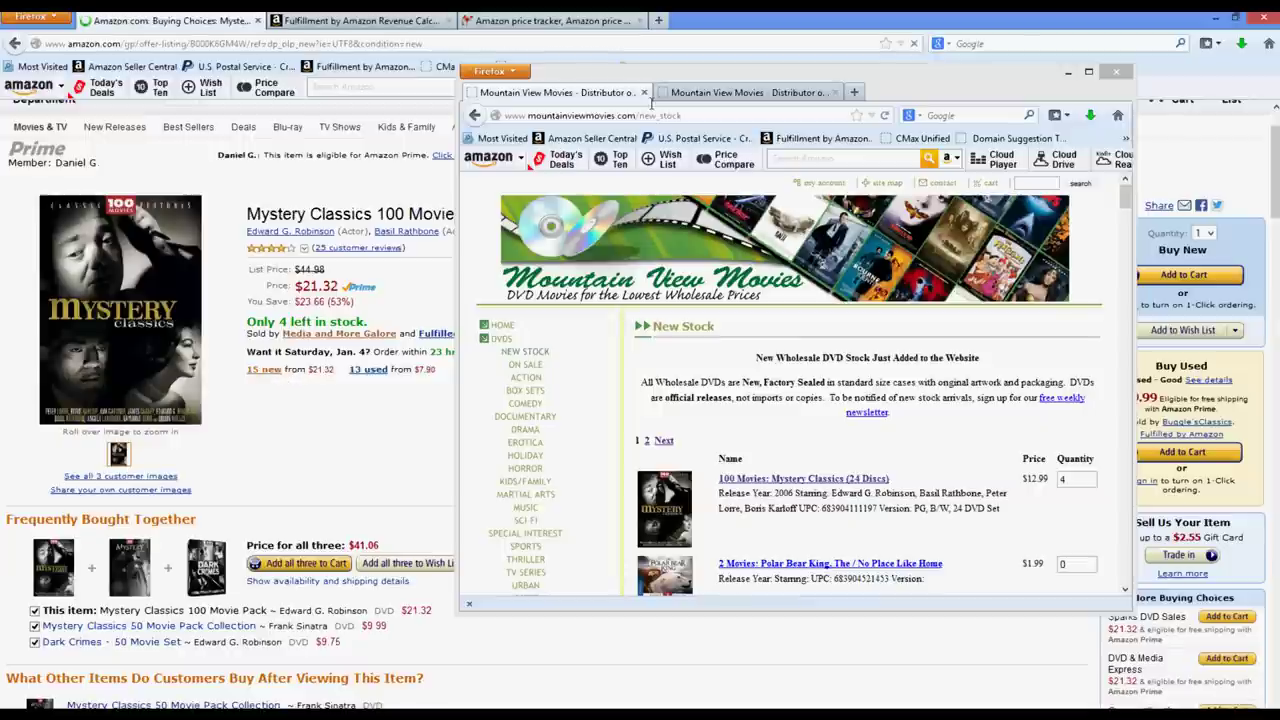
left_click_drag(641, 80, 938, 91)
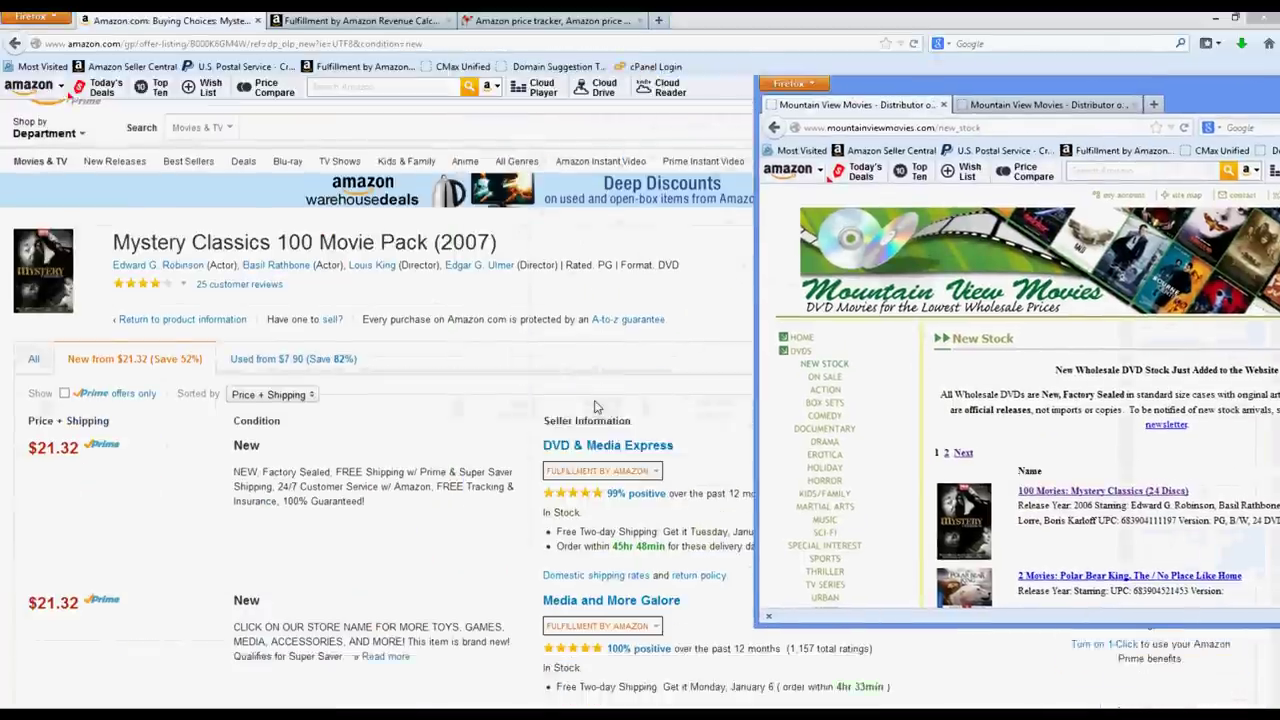
scroll(610, 415, "down", 10)
scroll(625, 422, "down", 10)
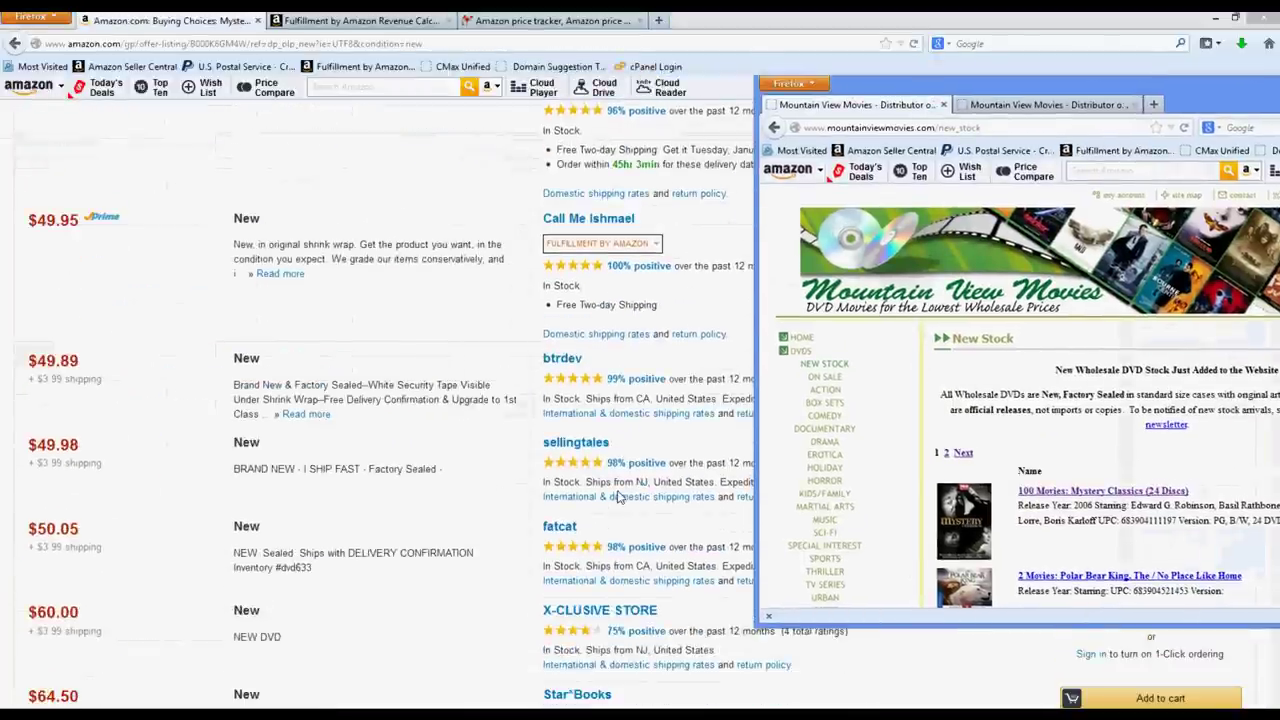
scroll(619, 480, "up", 15)
scroll(619, 497, "down", 3)
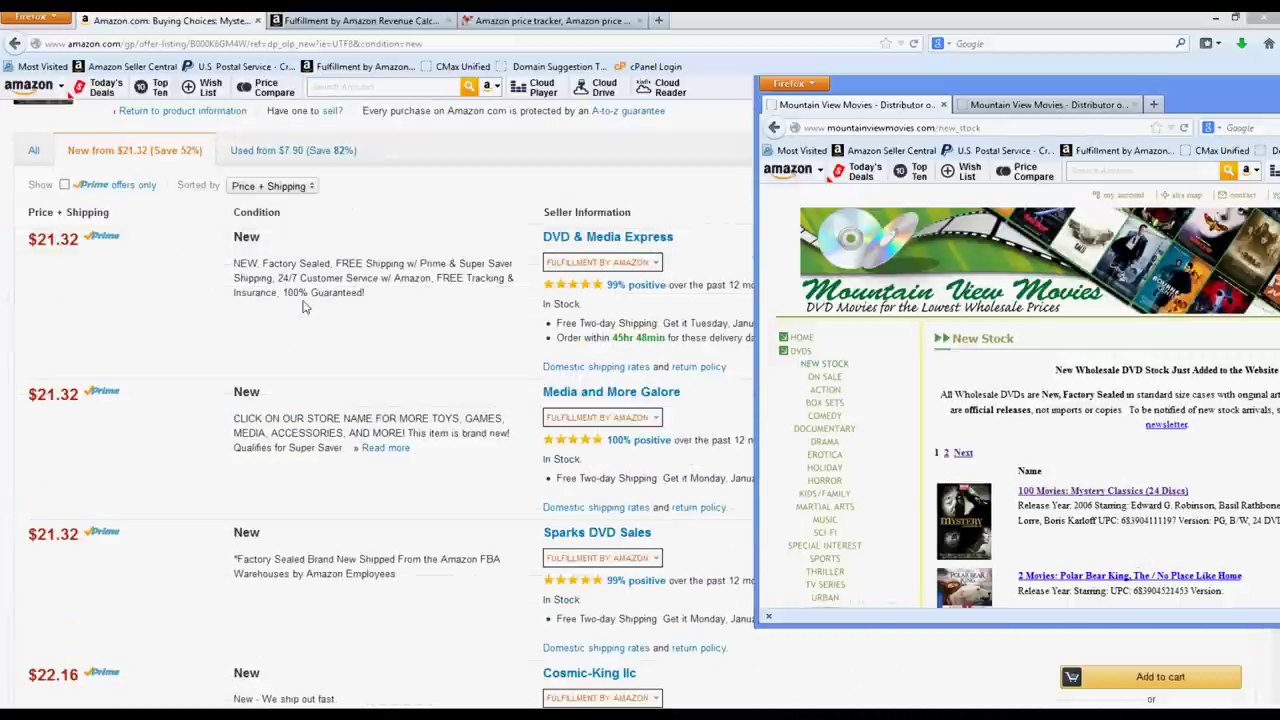
left_click_drag(962, 96, 766, 163)
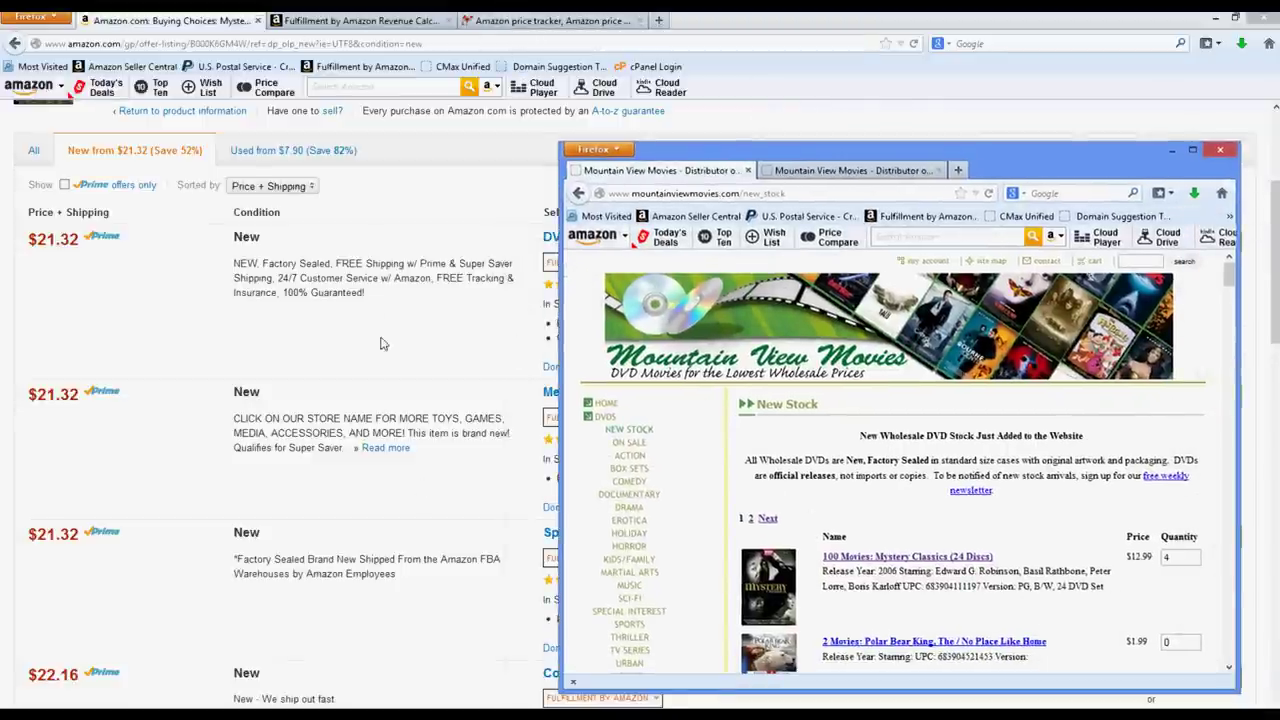
scroll(383, 343, "up", 5)
Return to the Mystery Classics product page, copy its Amazon URL, and search for that URL on camelcamelcamel.
left_click(11, 48)
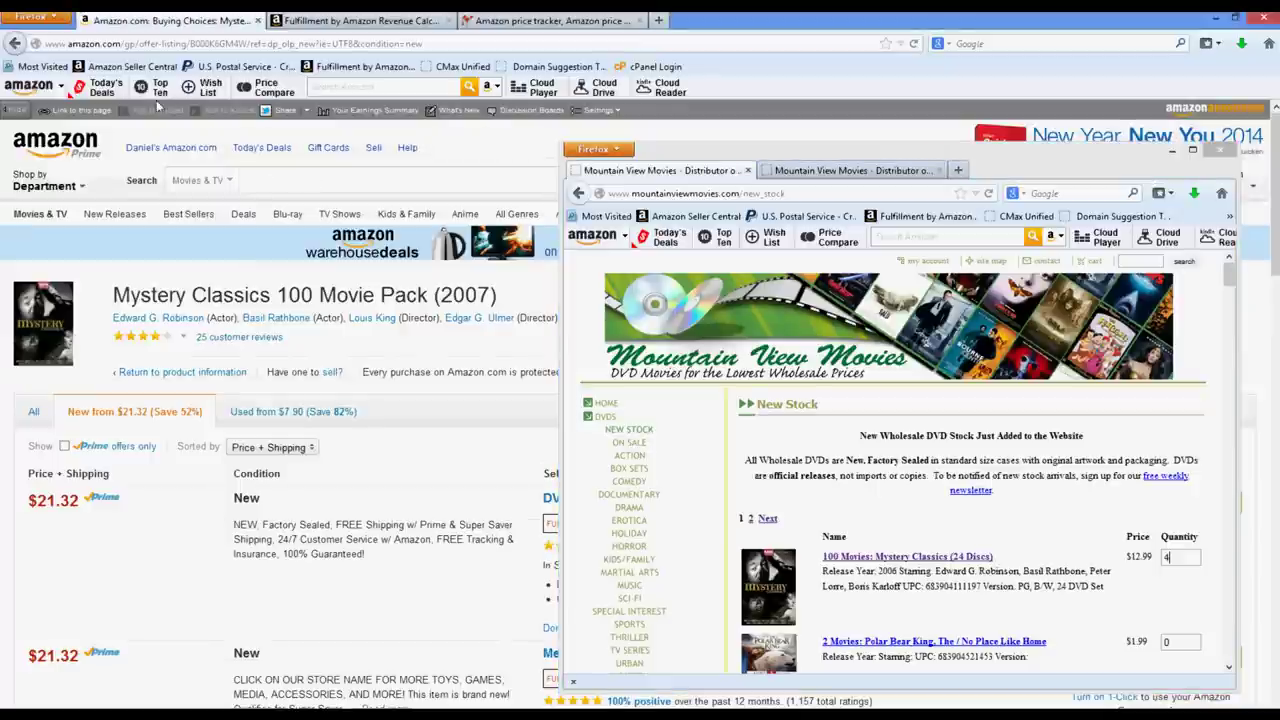
left_click(298, 47)
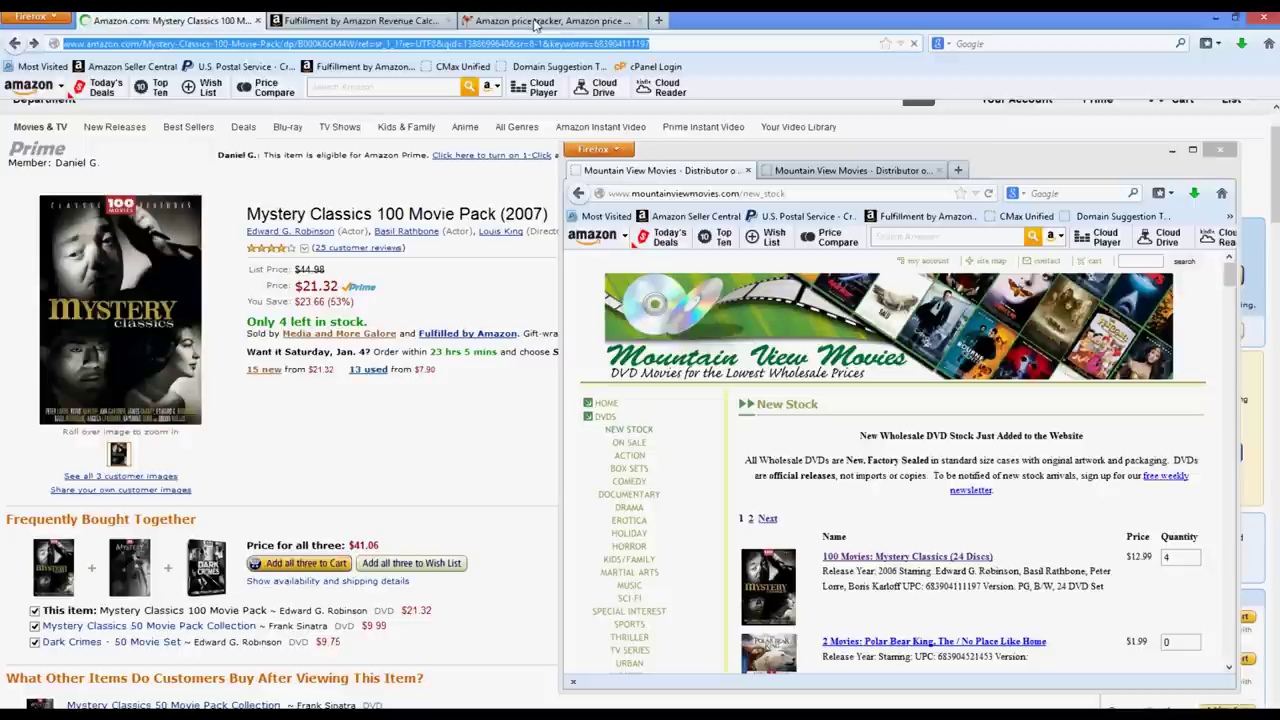
left_click(535, 22)
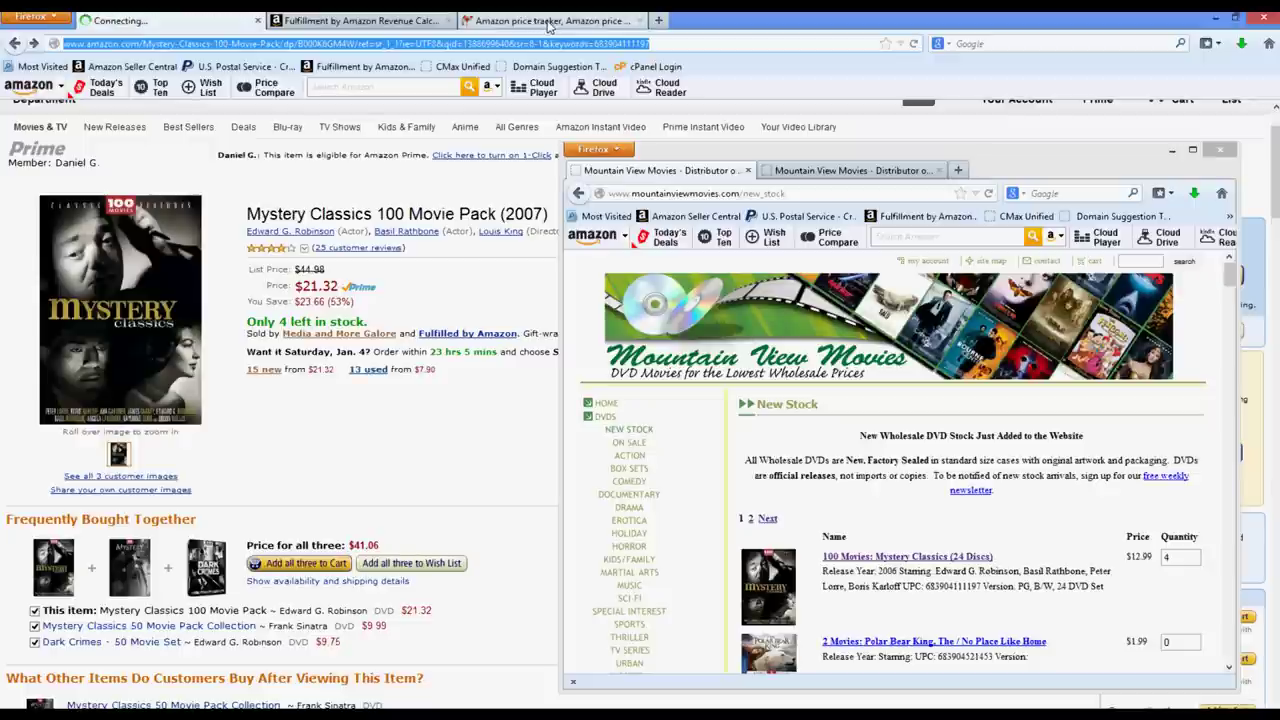
left_click_drag(710, 156, 1020, 293)
left_click(819, 171)
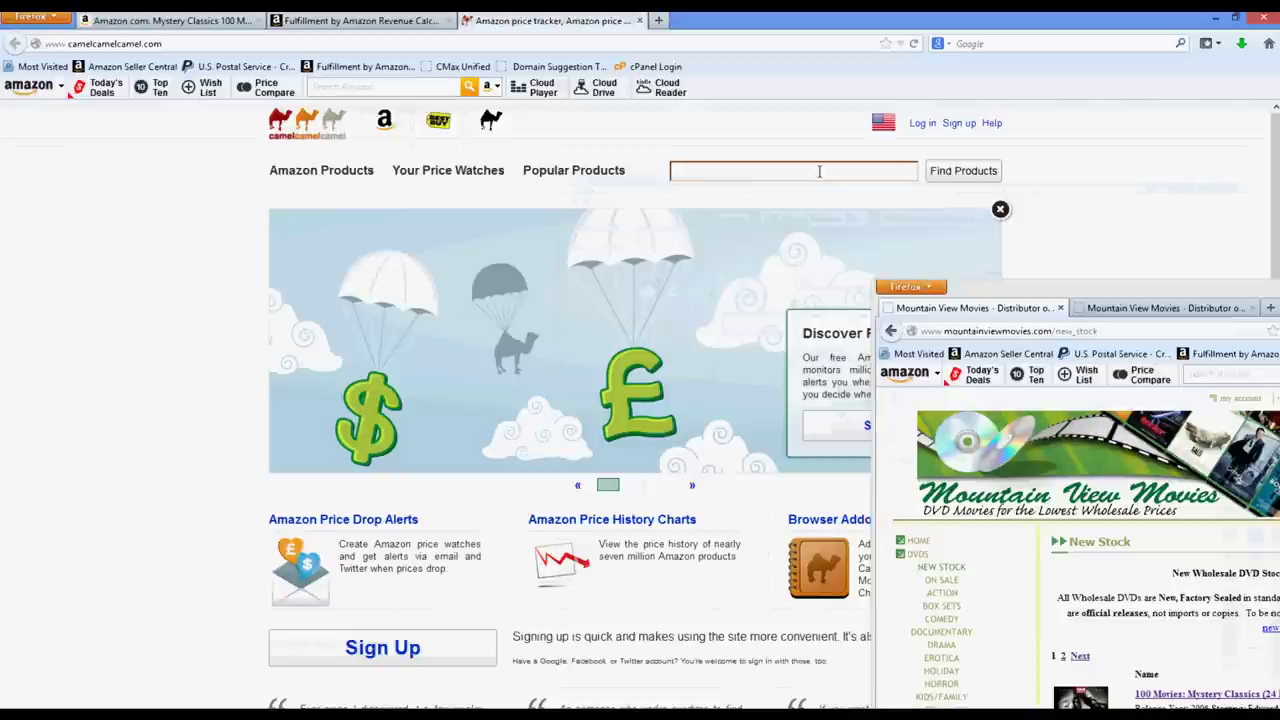
key("ctrl+v")
left_click(940, 177)
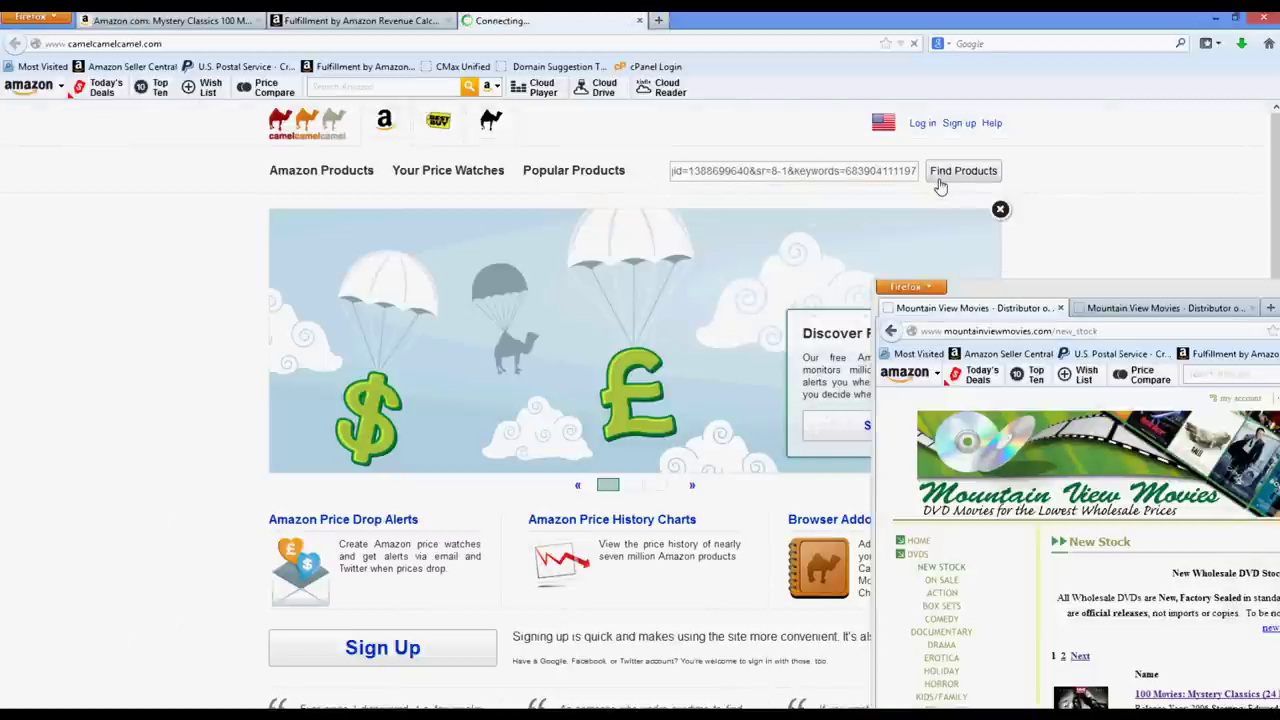
Limit the Mystery Classics 100 Movie Pack price history chart to six months and add the 3rd Party New prices alongside Amazon's.
left_click_drag(999, 296, 1180, 312)
scroll(706, 480, "down", 5)
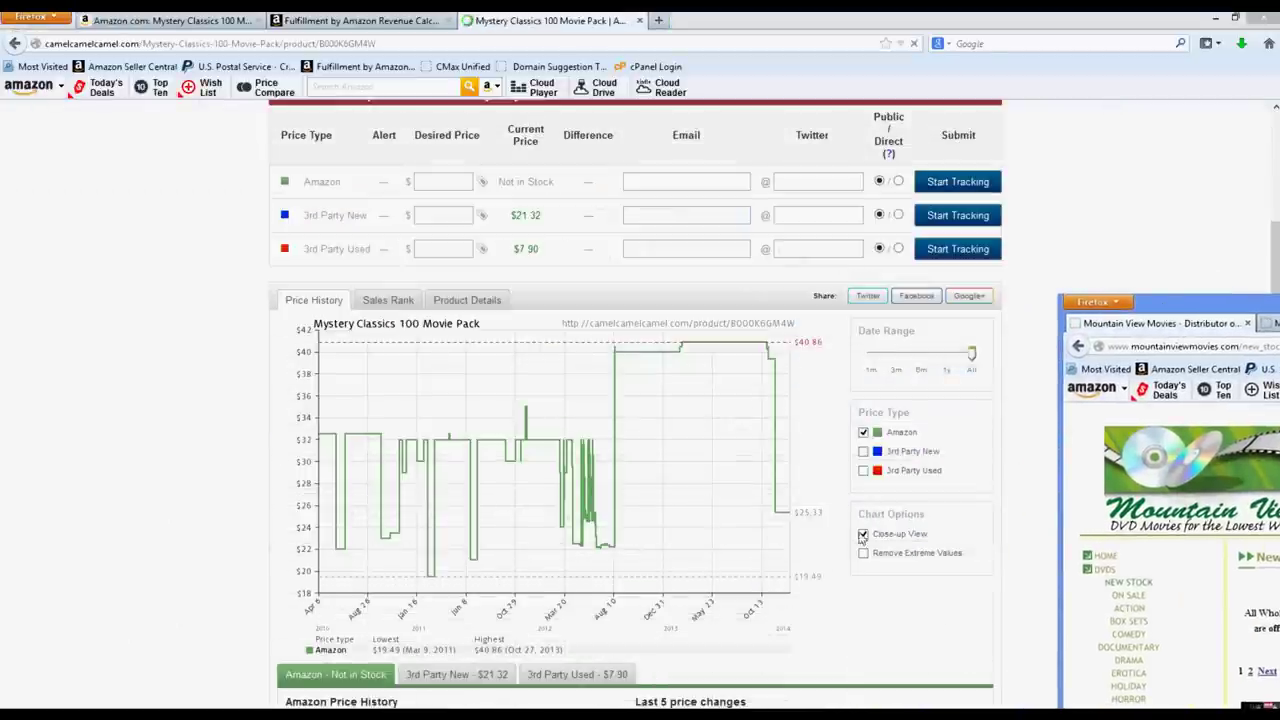
left_click_drag(971, 354, 926, 360)
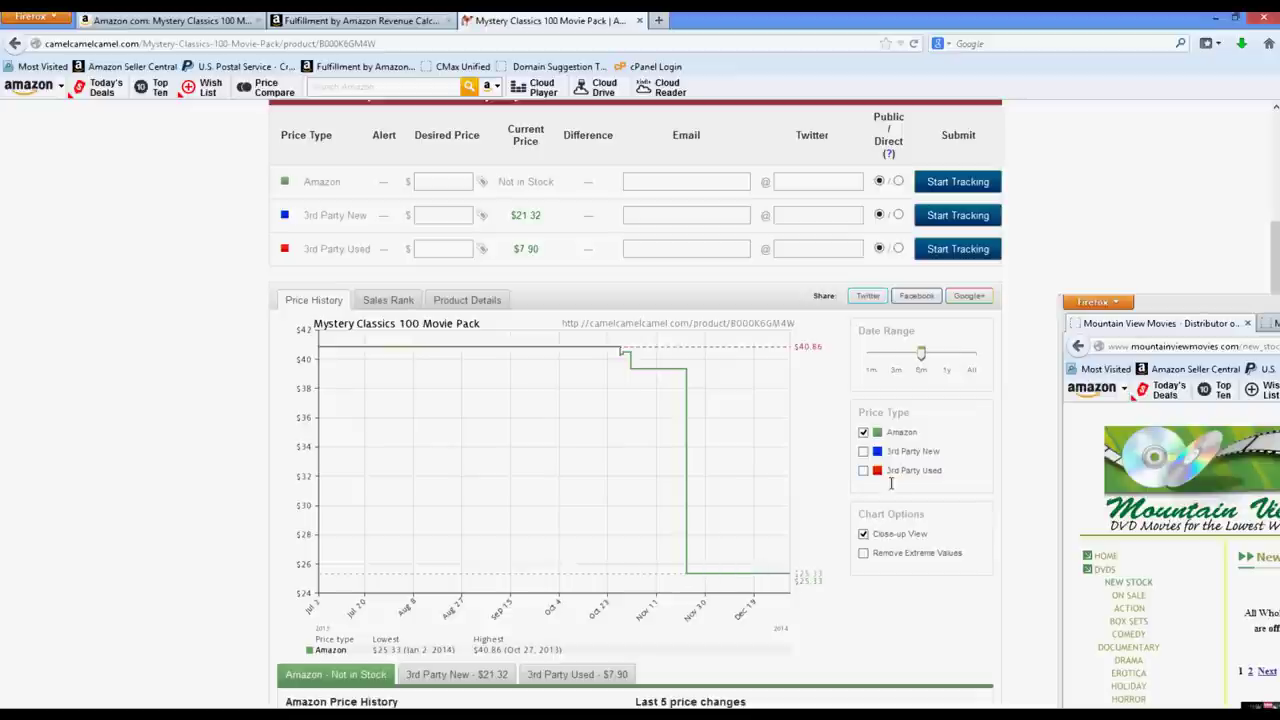
left_click(863, 451)
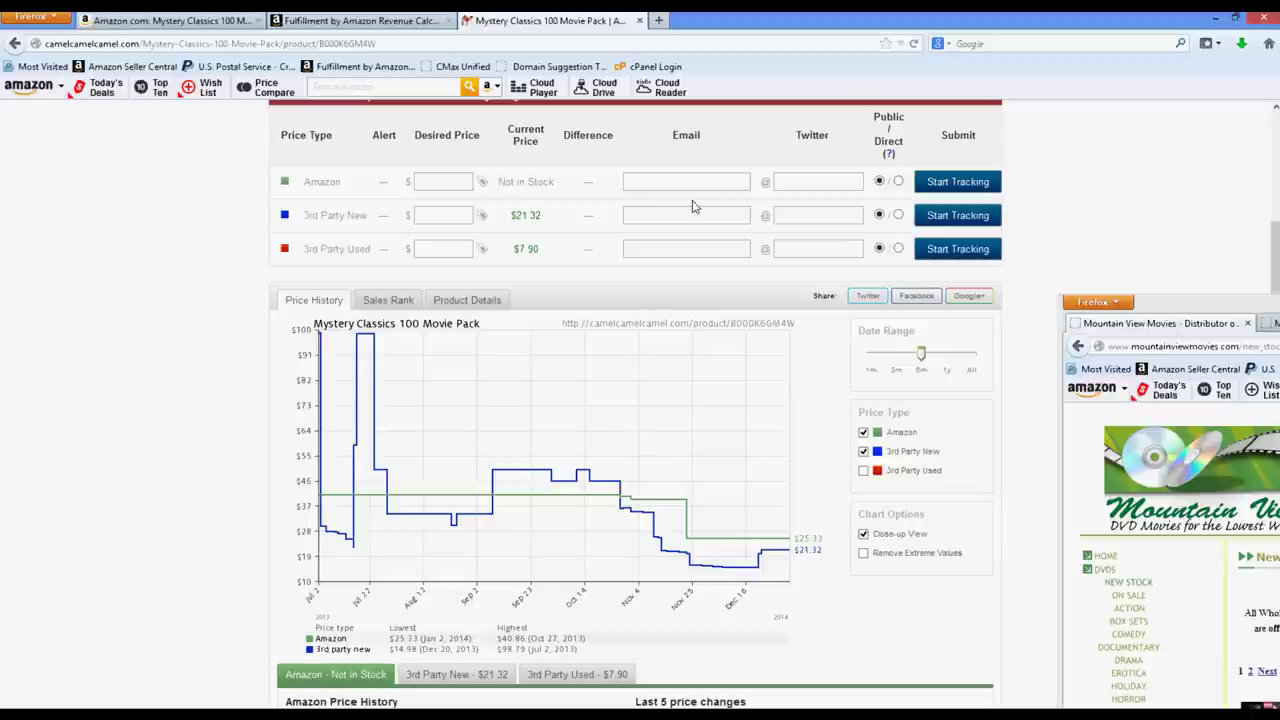
Examine the product's sales rank chart over the last six months and compare it with the price history.
left_click(386, 300)
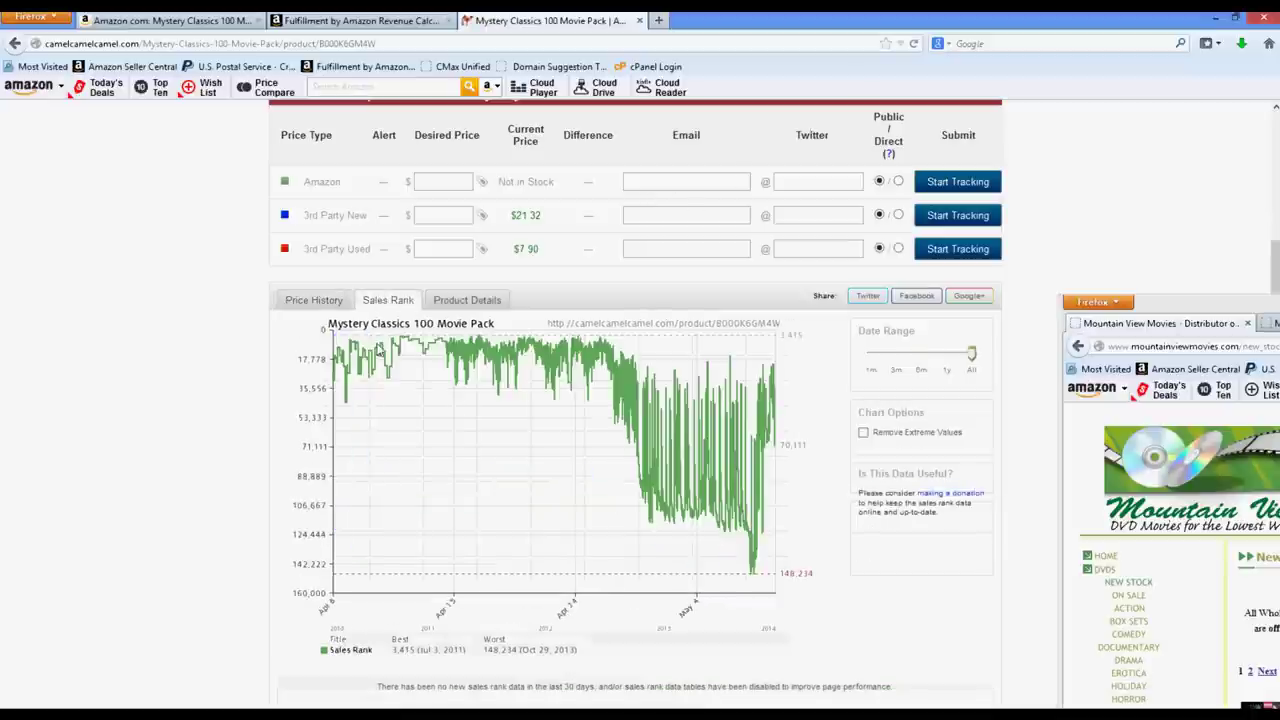
left_click_drag(971, 354, 921, 354)
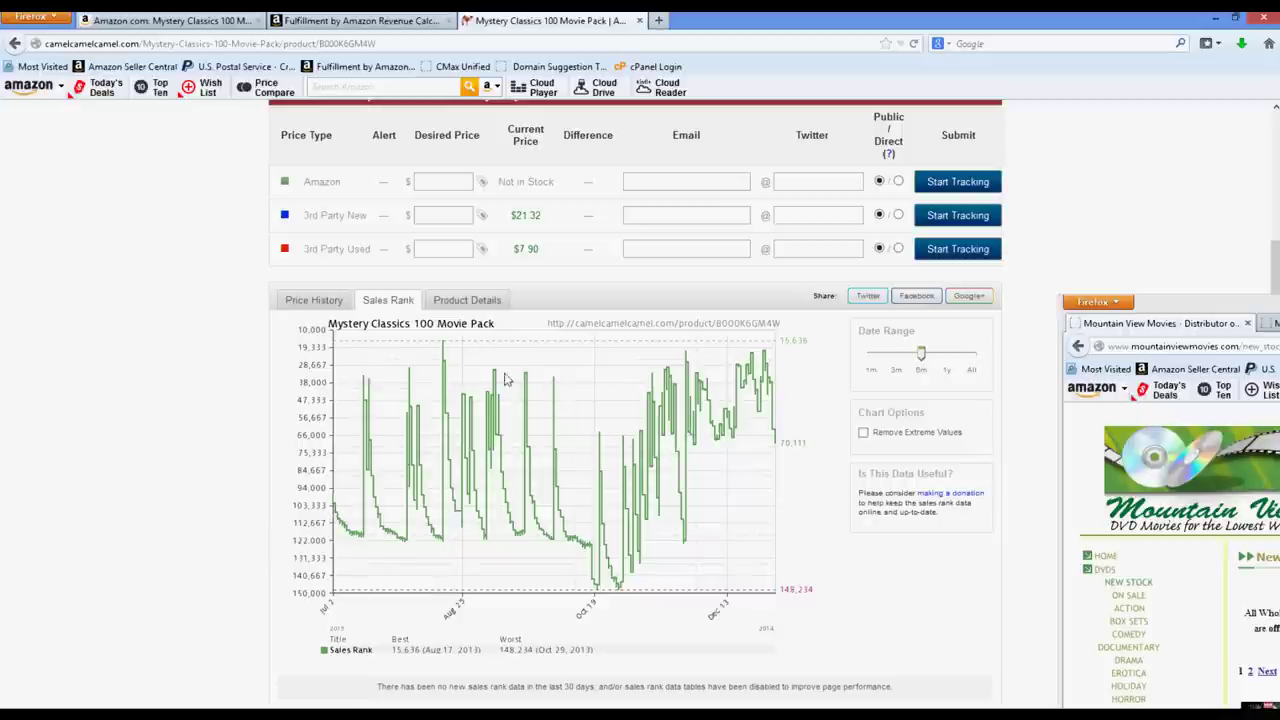
scroll(487, 686, "down", 3)
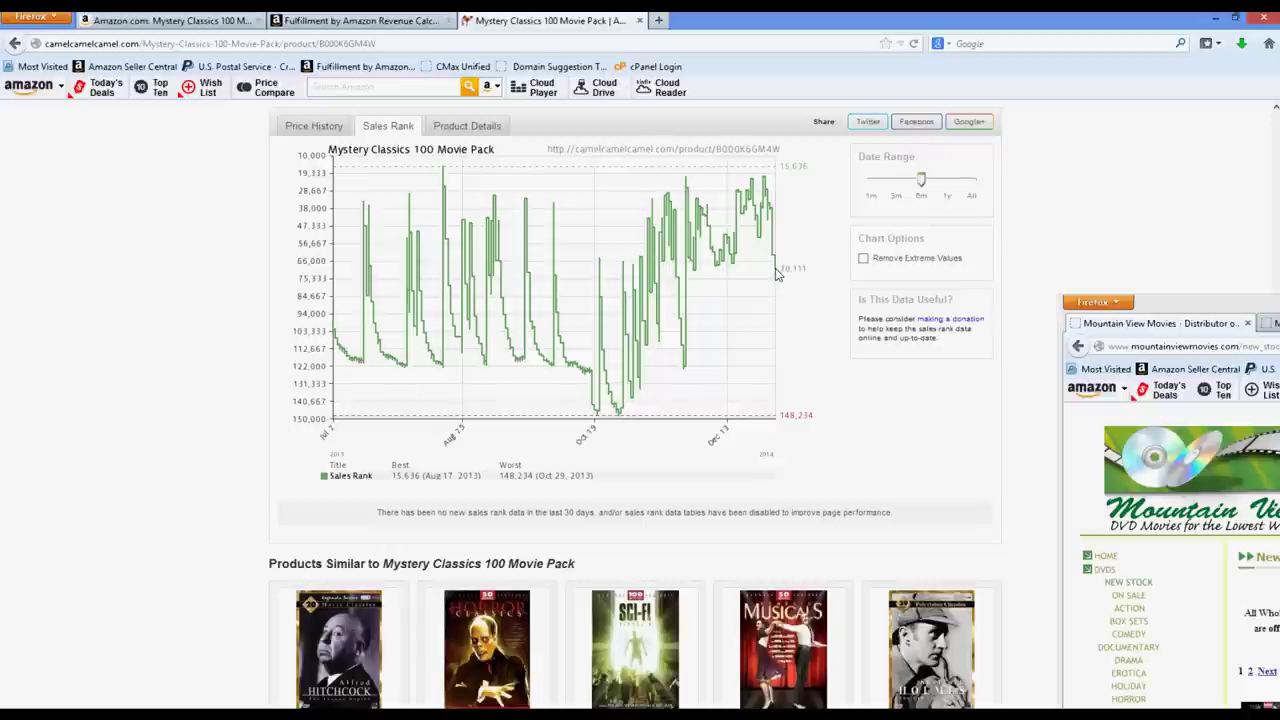
scroll(645, 380, "up", 4)
scroll(620, 430, "down", 3)
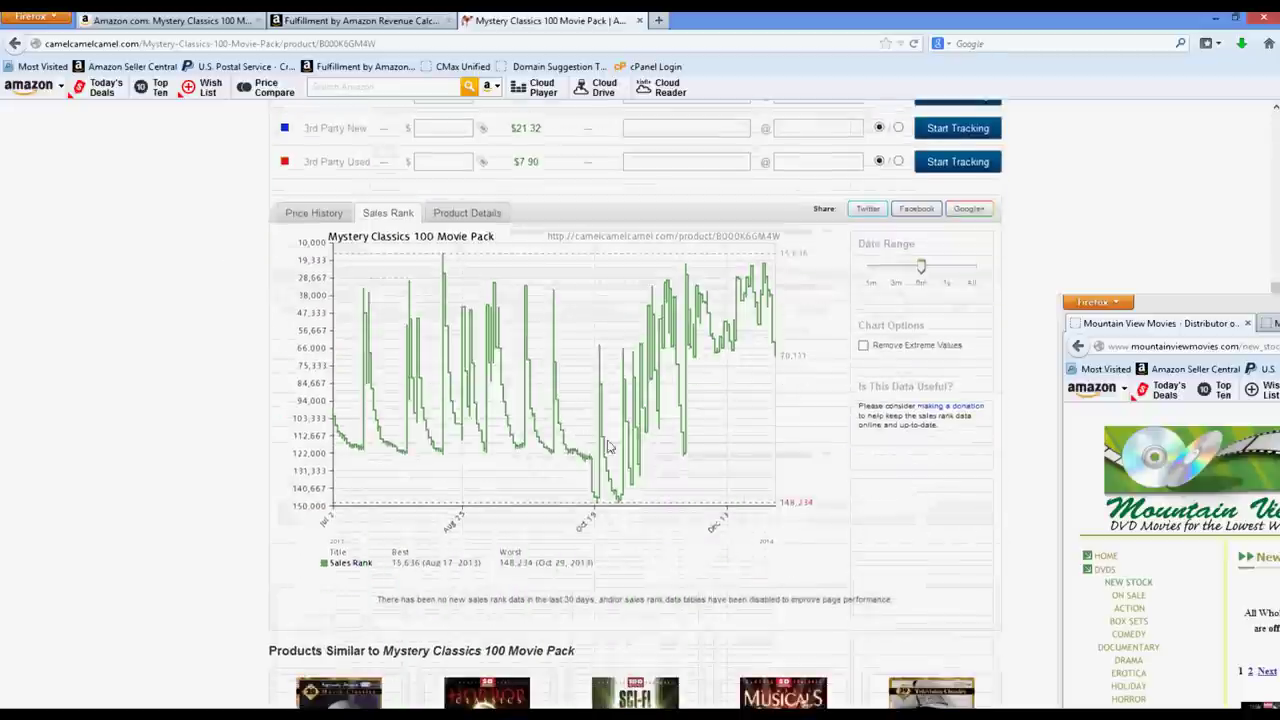
left_click(300, 211)
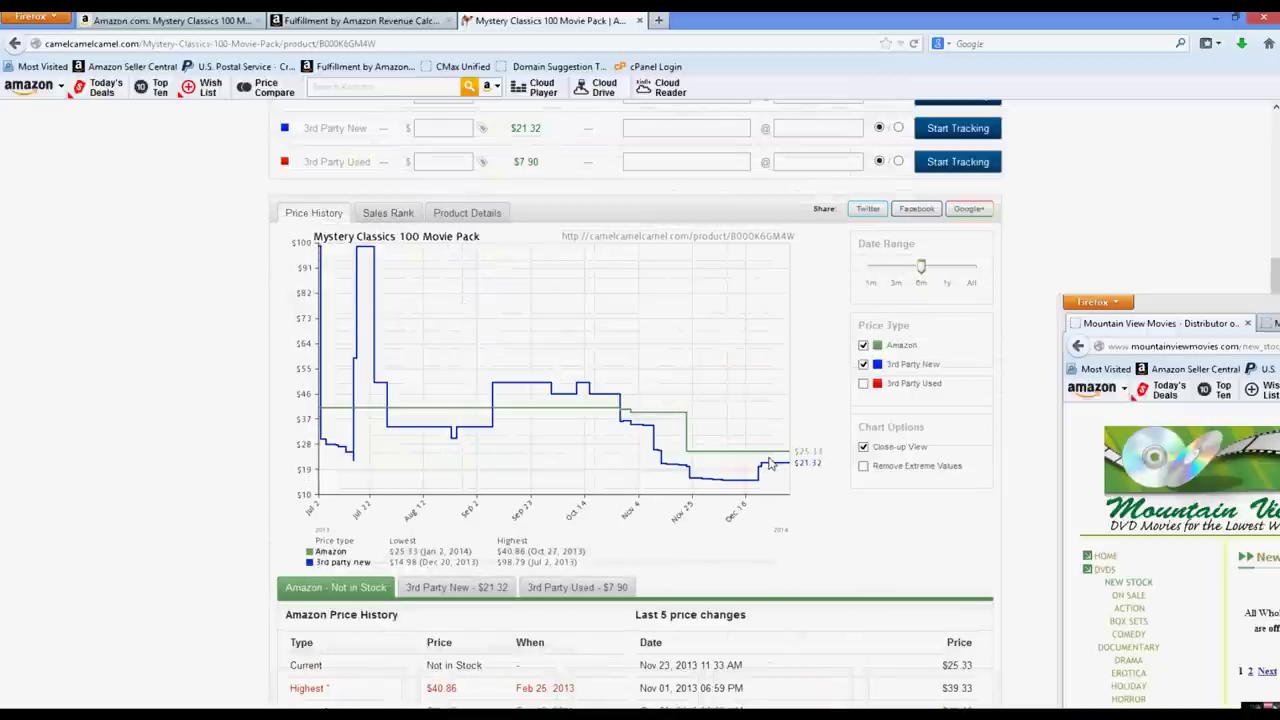
left_click(376, 216)
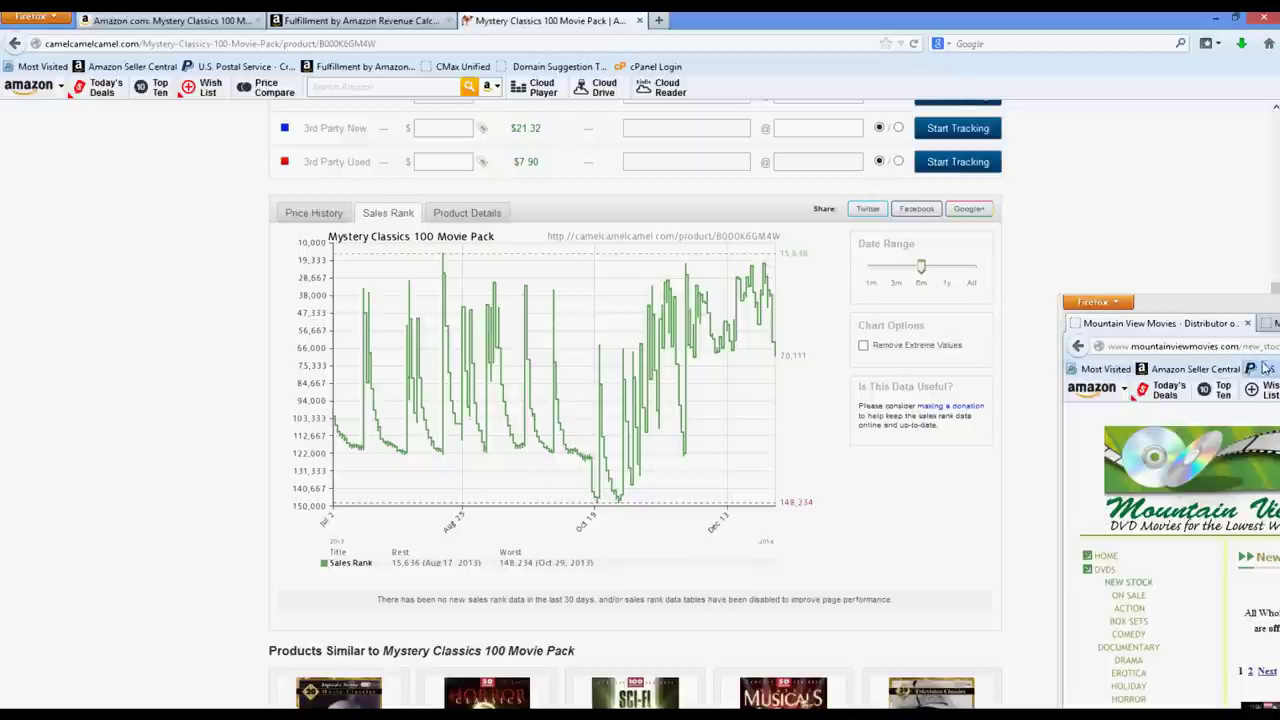
Bring the Mountain View Movies window beside the Amazon product page and browse the New Stock list to A Nightmare on Elm Street (Infinifilm).
left_click_drag(1242, 320, 1237, 215)
left_click_drag(1150, 196, 612, 78)
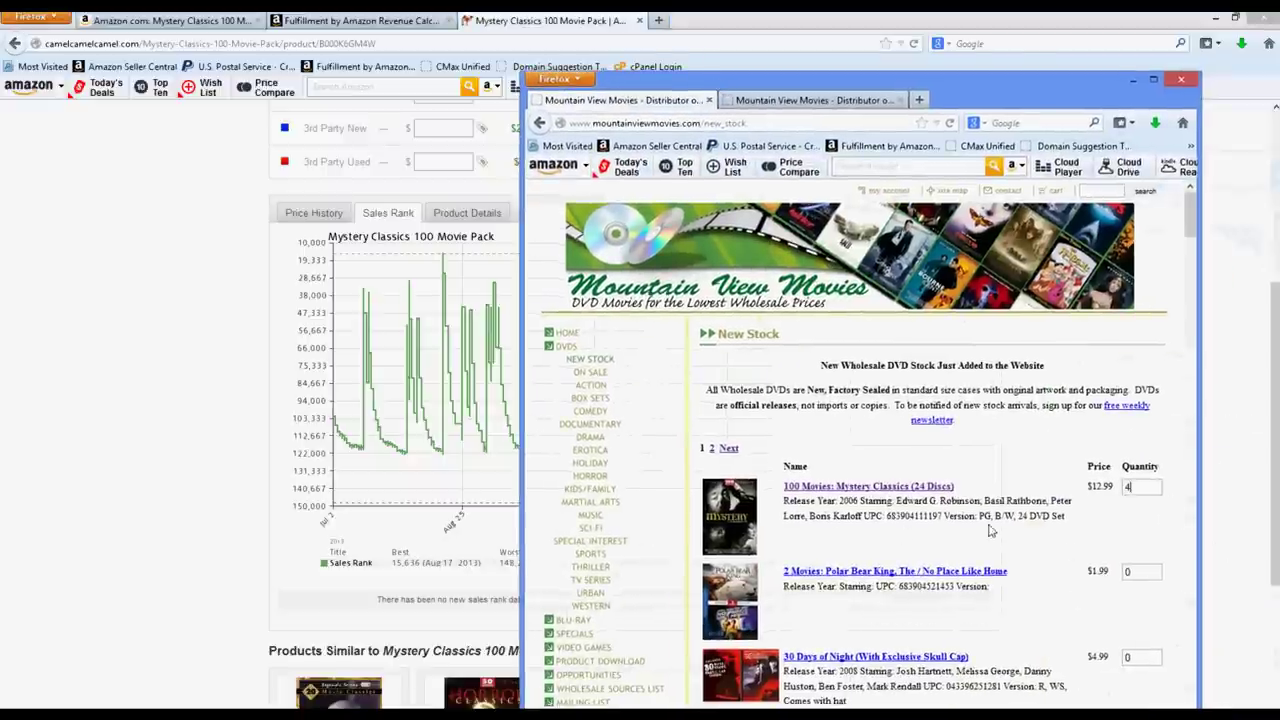
left_click(412, 18)
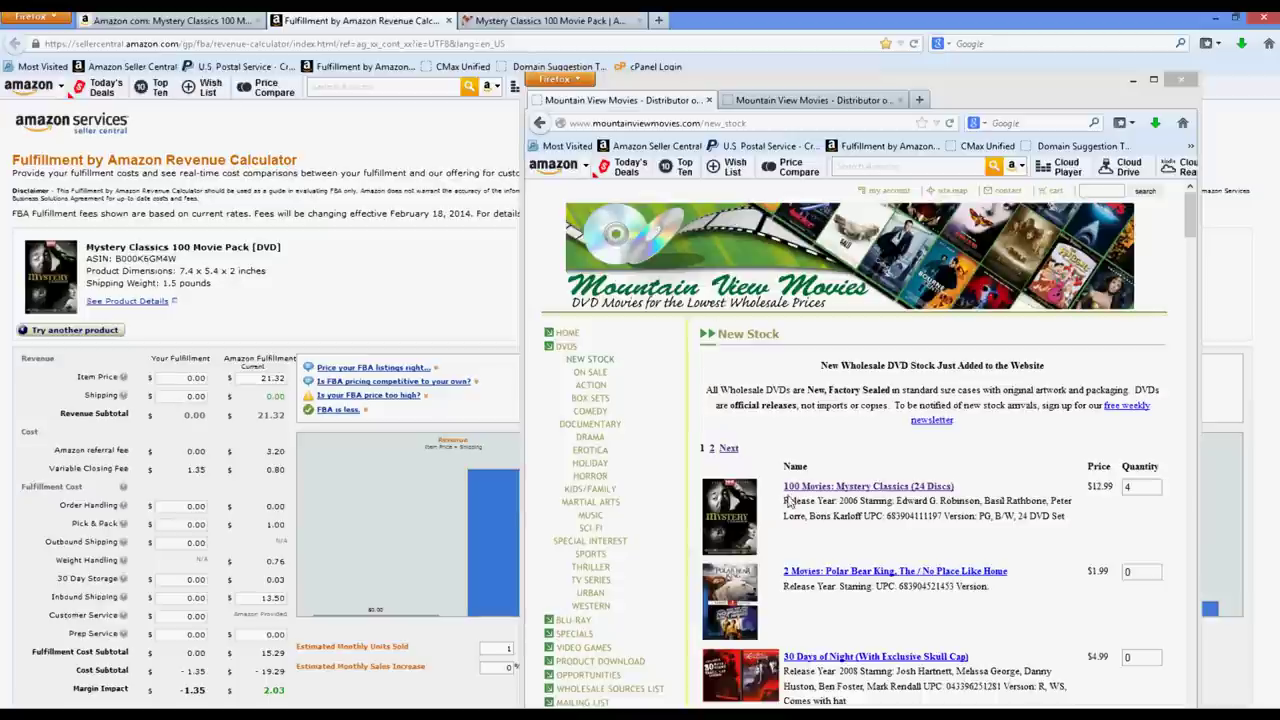
left_click(180, 20)
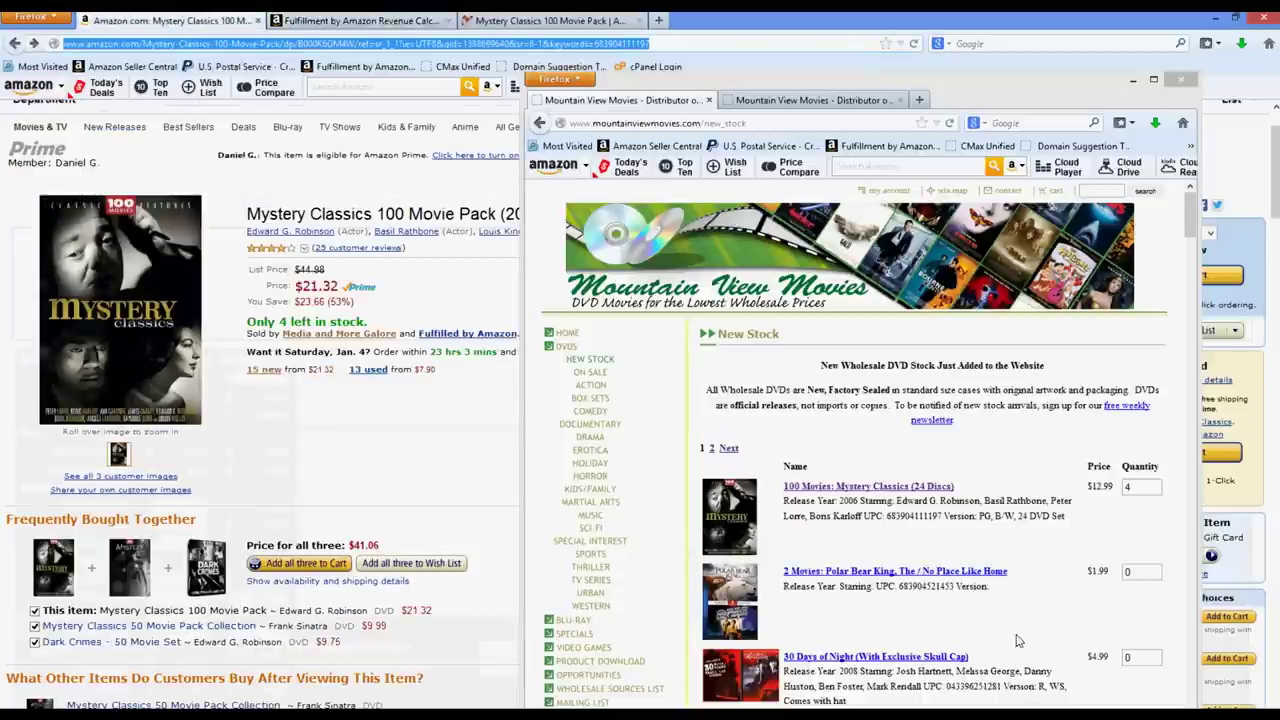
scroll(950, 585, "down", 6)
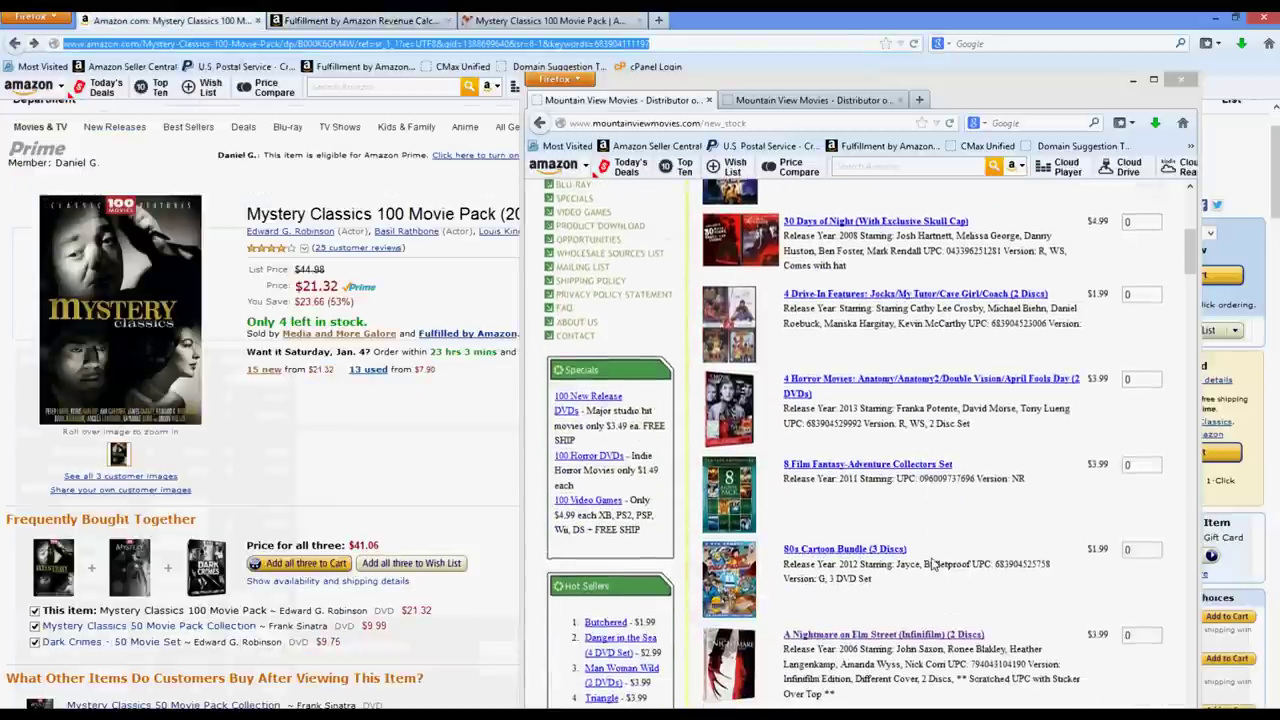
scroll(932, 563, "down", 1)
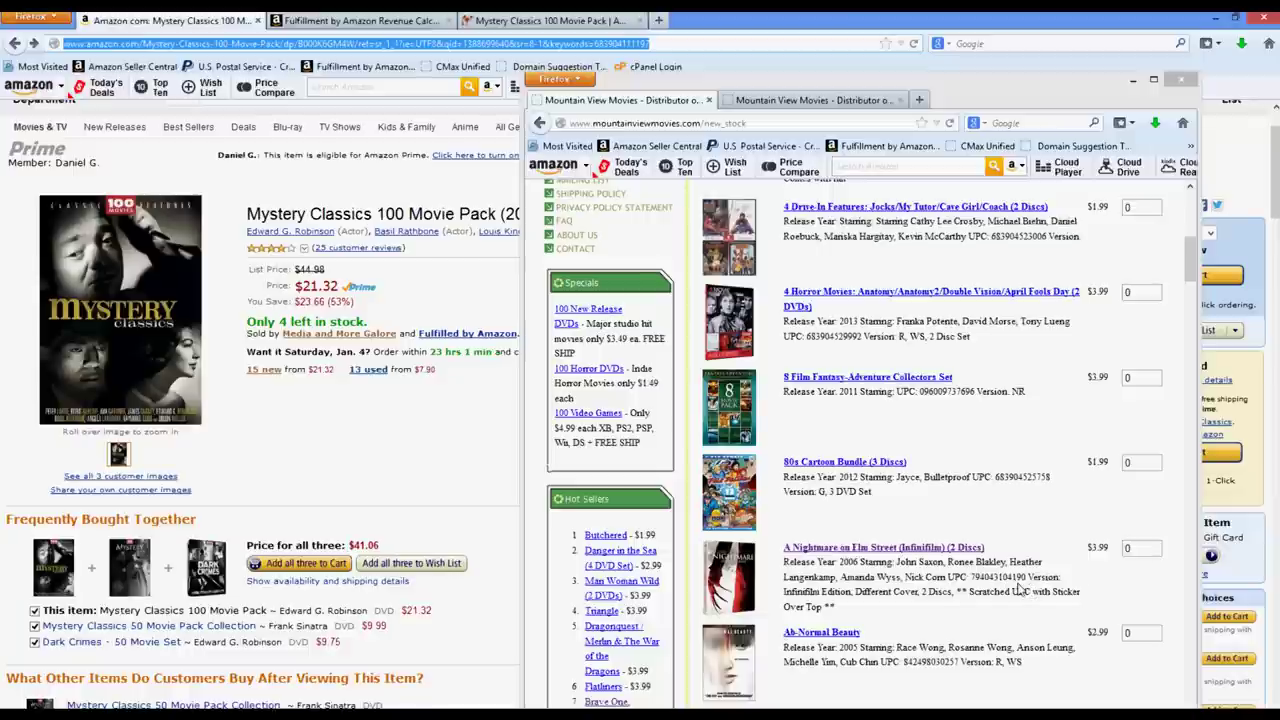
left_click_drag(1027, 578, 970, 578)
key("ctrl+c")
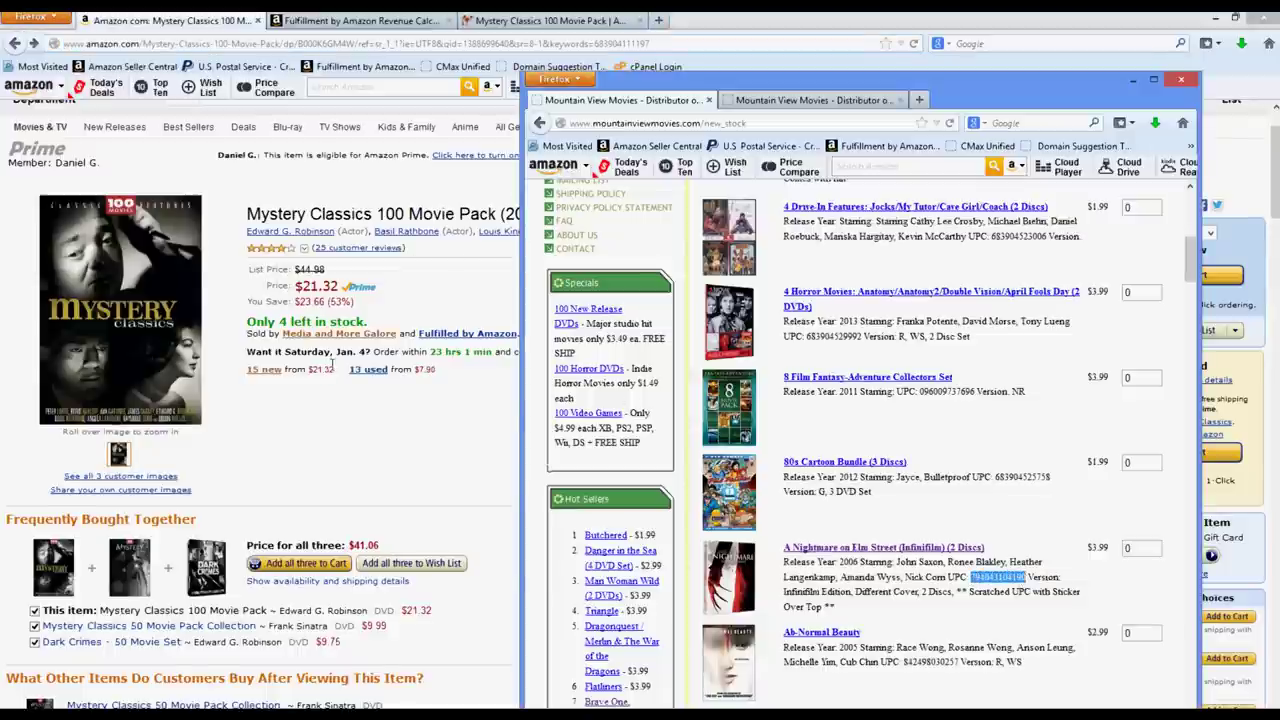
scroll(408, 265, "up", 2)
left_click_drag(280, 180, 170, 175)
key("ctrl+v")
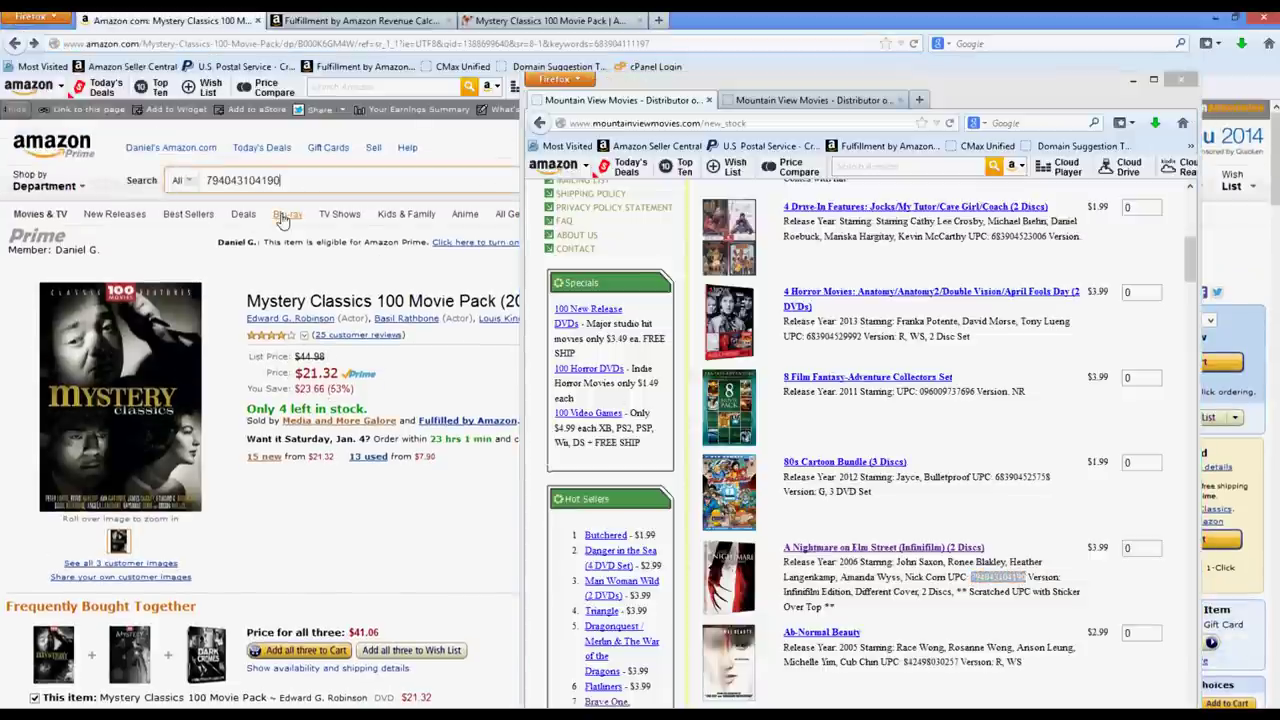
key("Return")
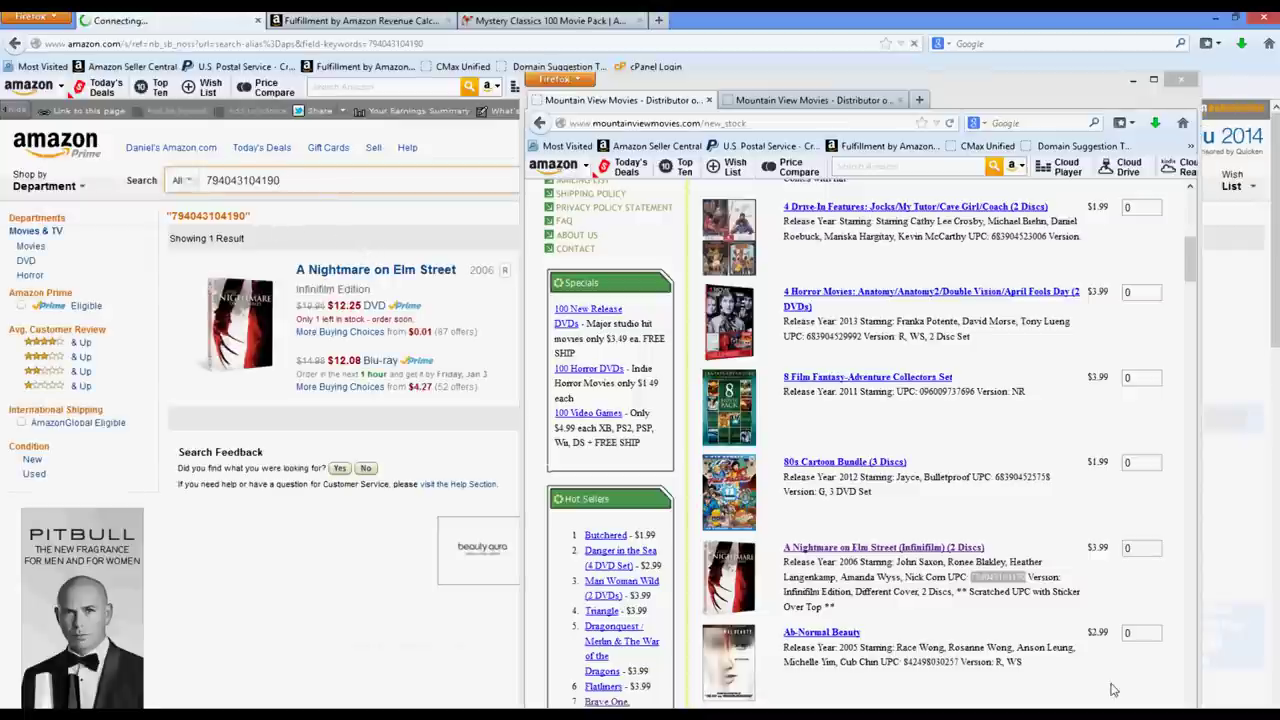
Open the Amazon product page for A Nightmare on Elm Street and check its Best Sellers Rank and current price.
left_click_drag(1005, 578, 1027, 576)
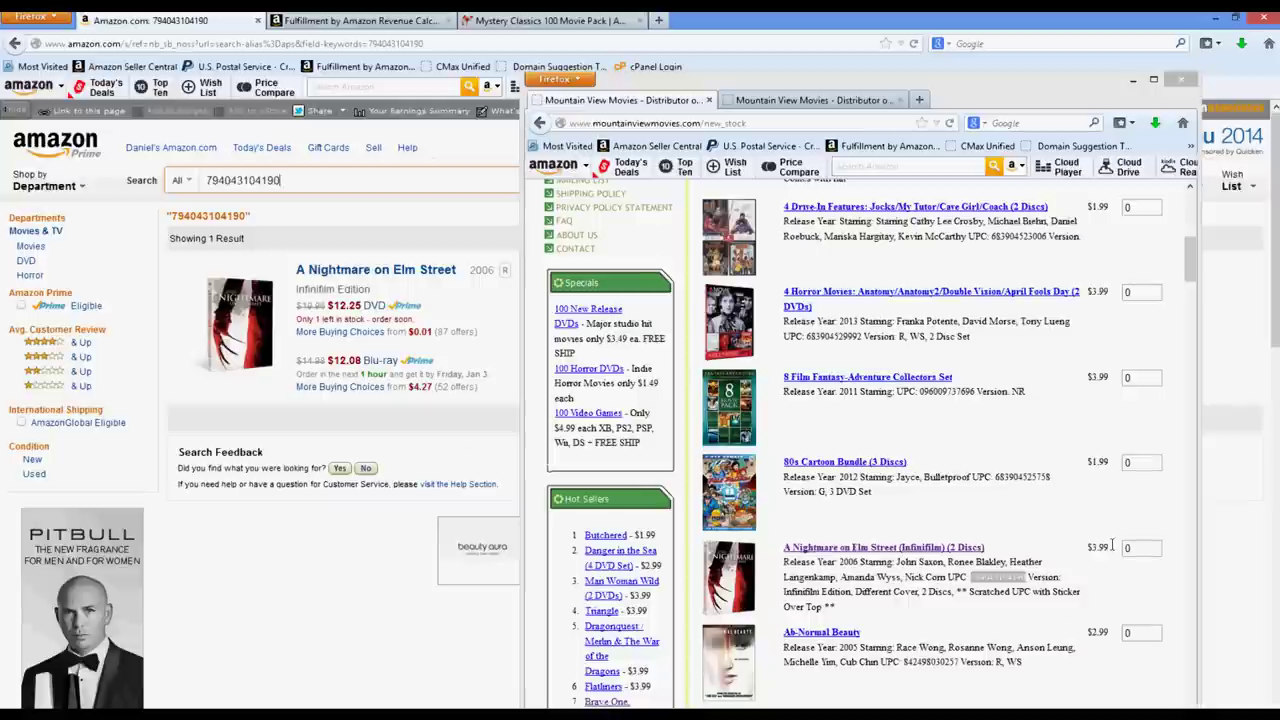
left_click(366, 274)
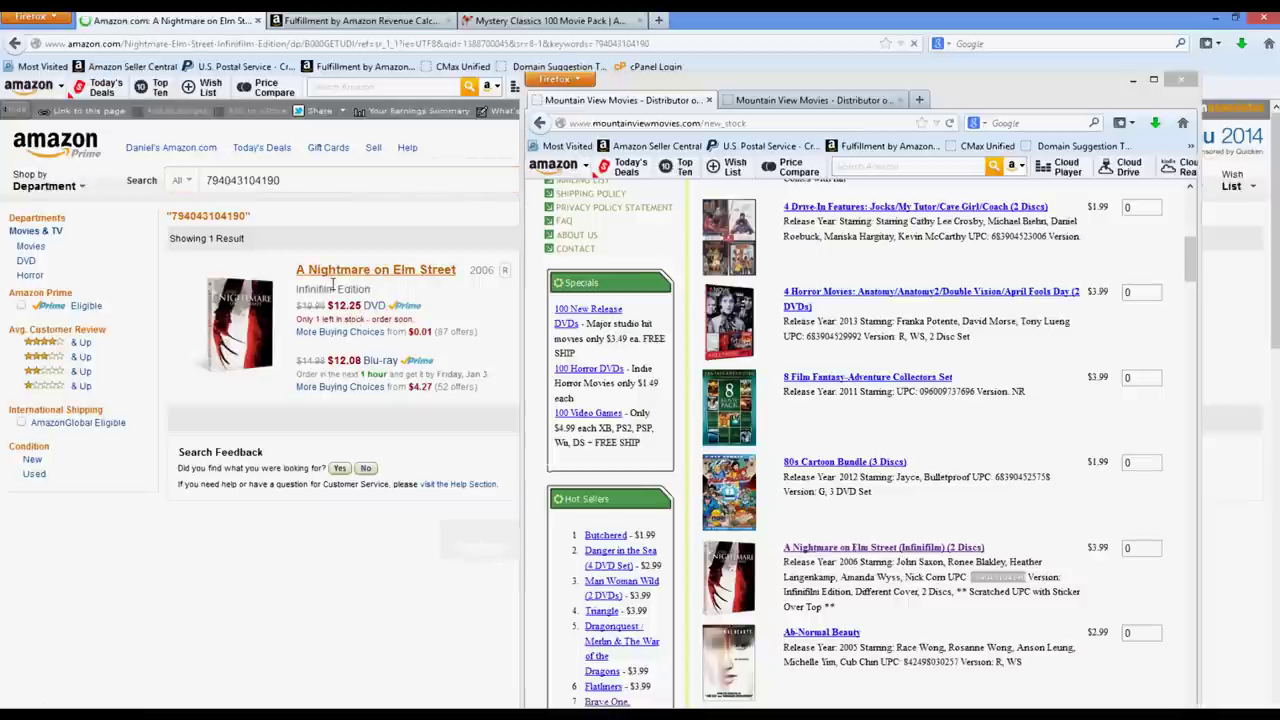
scroll(297, 352, "down", 10)
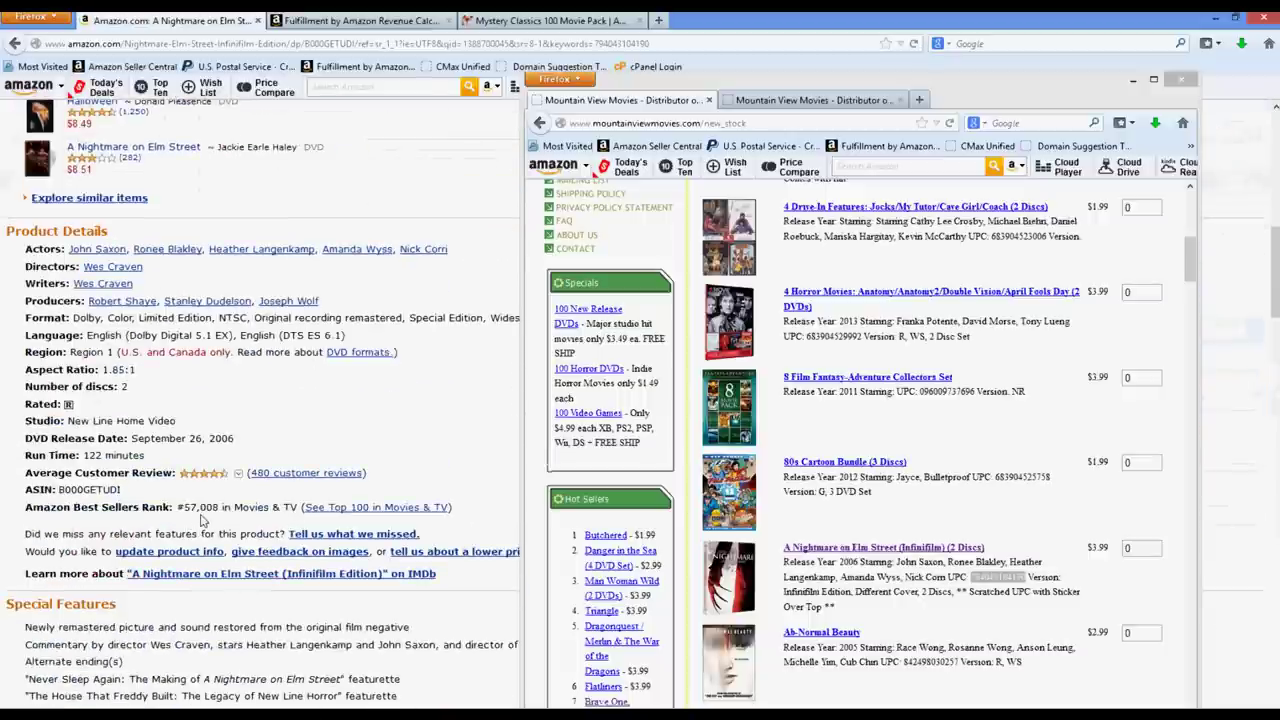
scroll(237, 528, "up", 10)
scroll(236, 527, "up", 5)
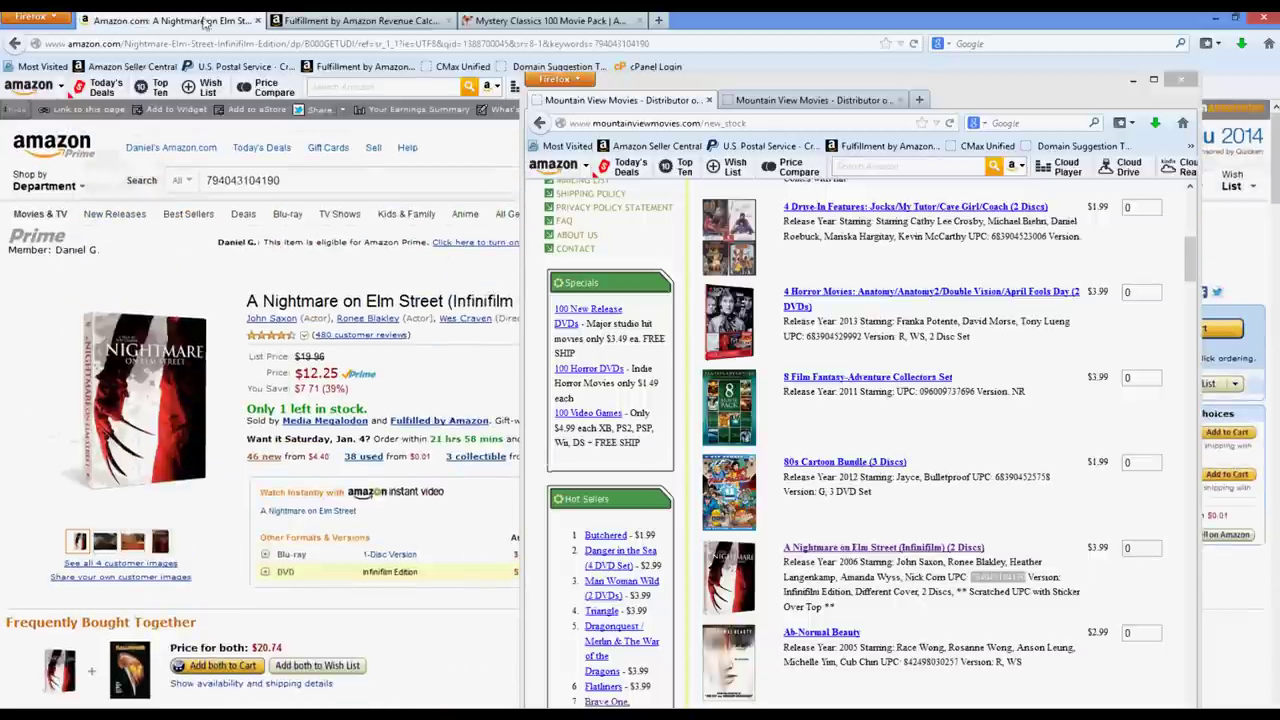
left_click(388, 19)
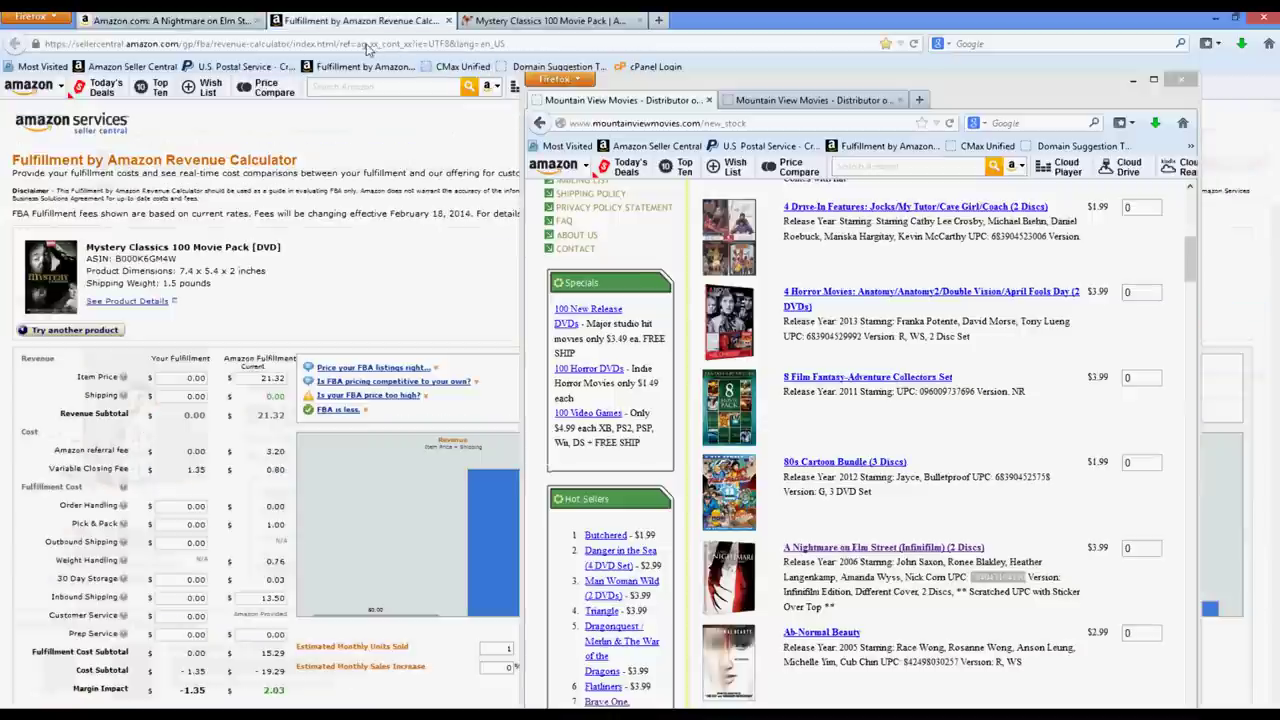
left_click(108, 335)
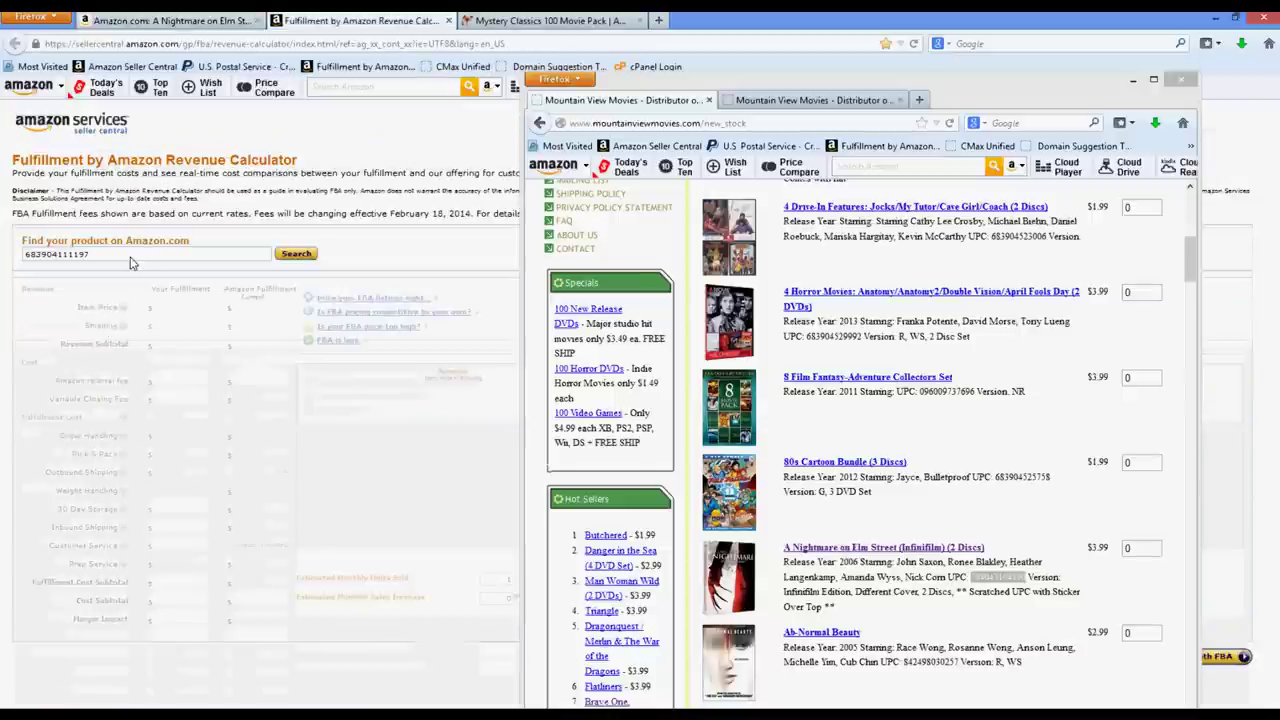
key("ctrl+v")
key("Return")
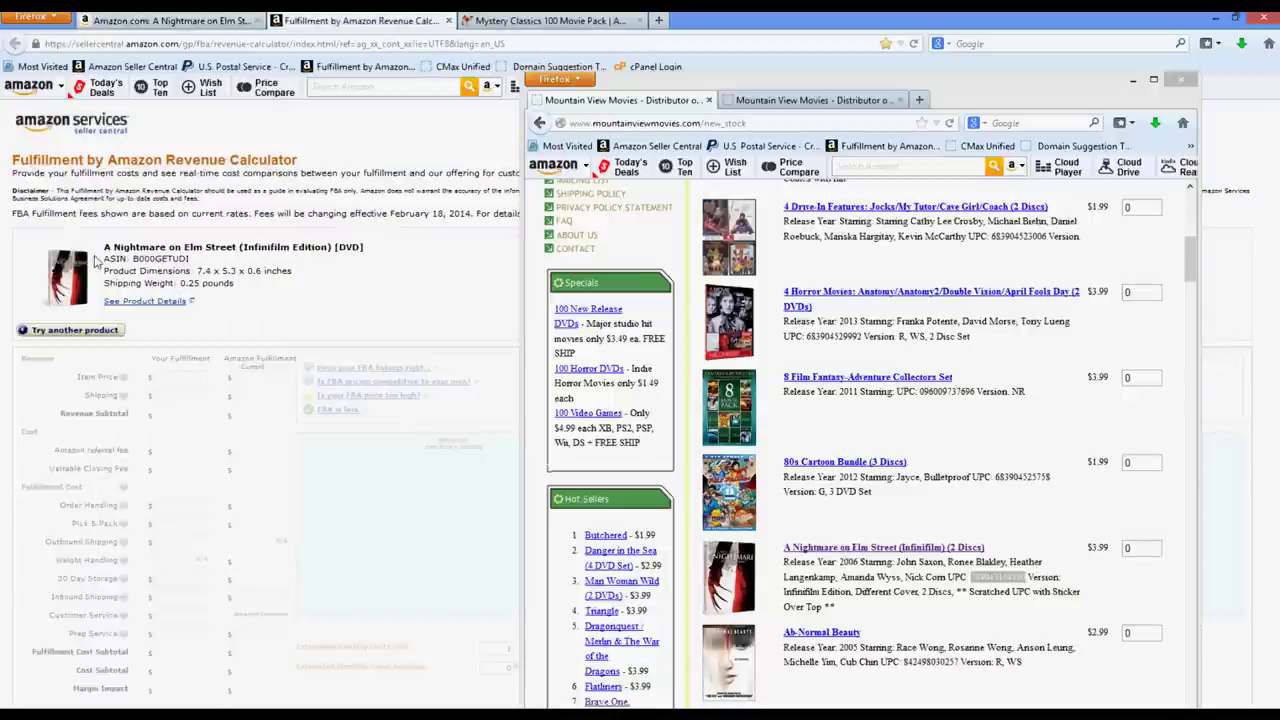
Set the Amazon Fulfillment item price to 12.25 and inbound shipping to 4.50 for this DVD, and calculate the margin.
left_click(172, 19)
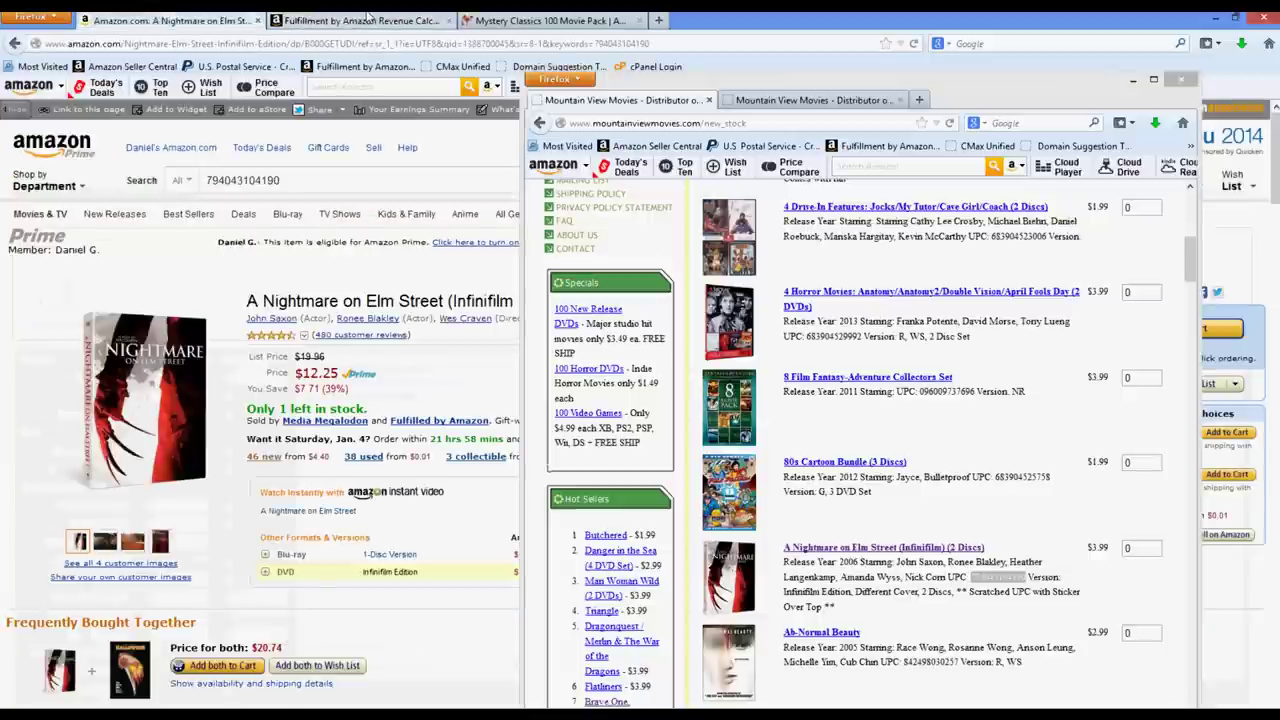
left_click(360, 20)
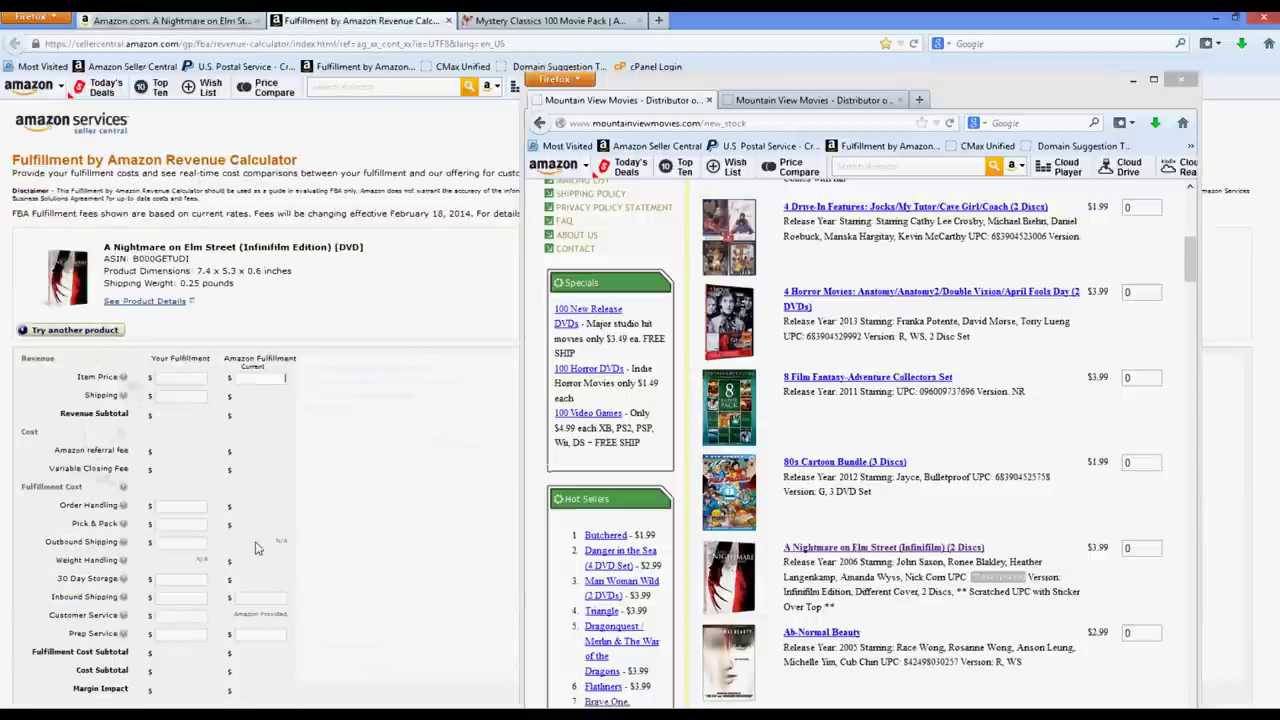
left_click(260, 376)
type("12.25")
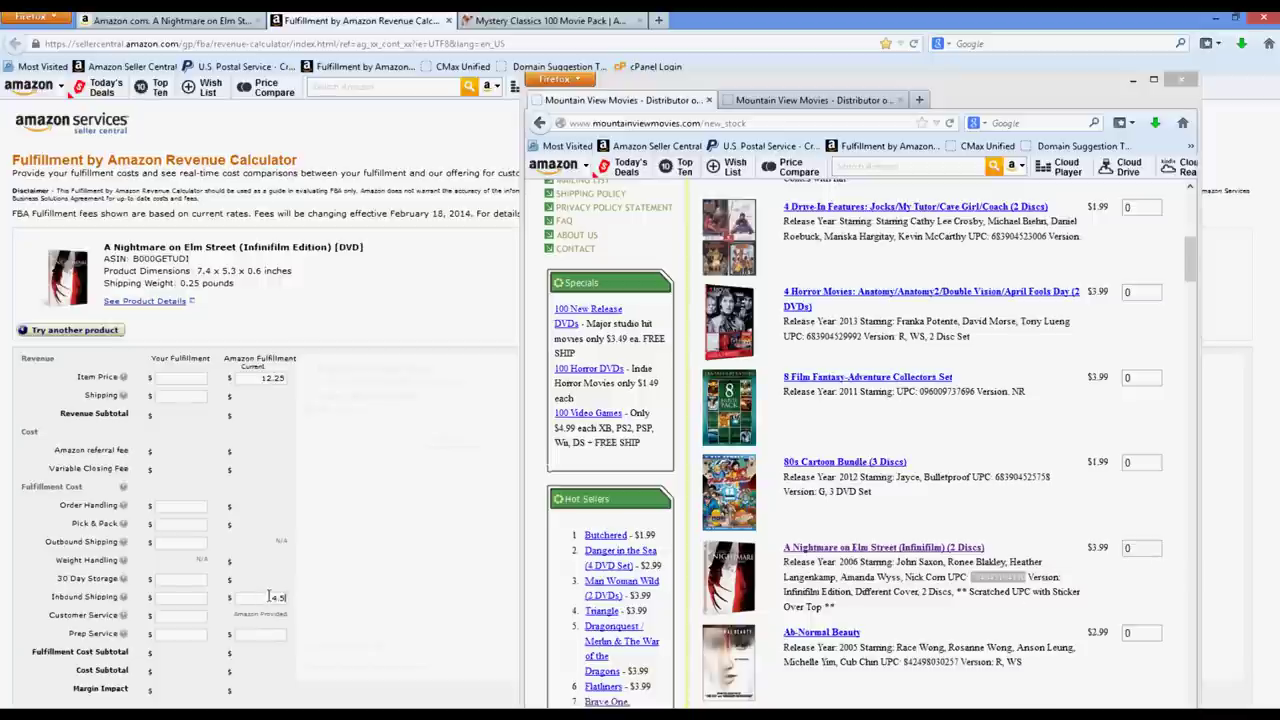
left_click_drag(632, 82, 934, 106)
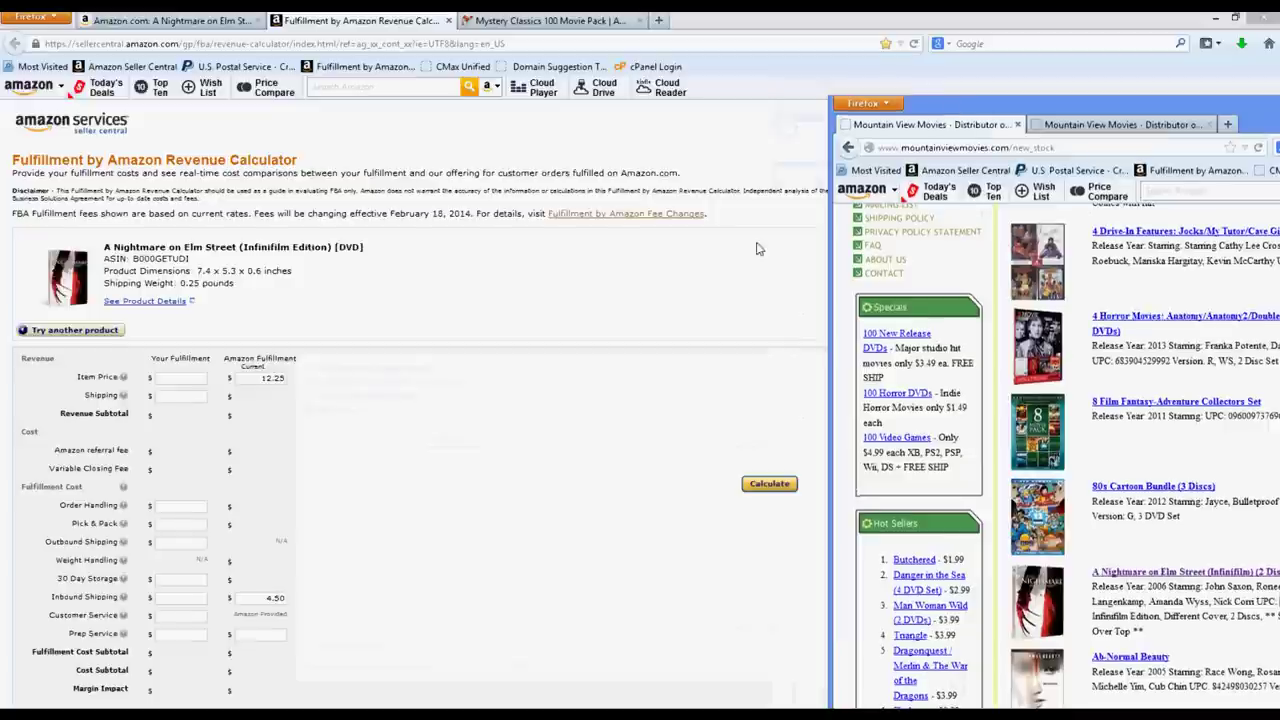
left_click(769, 484)
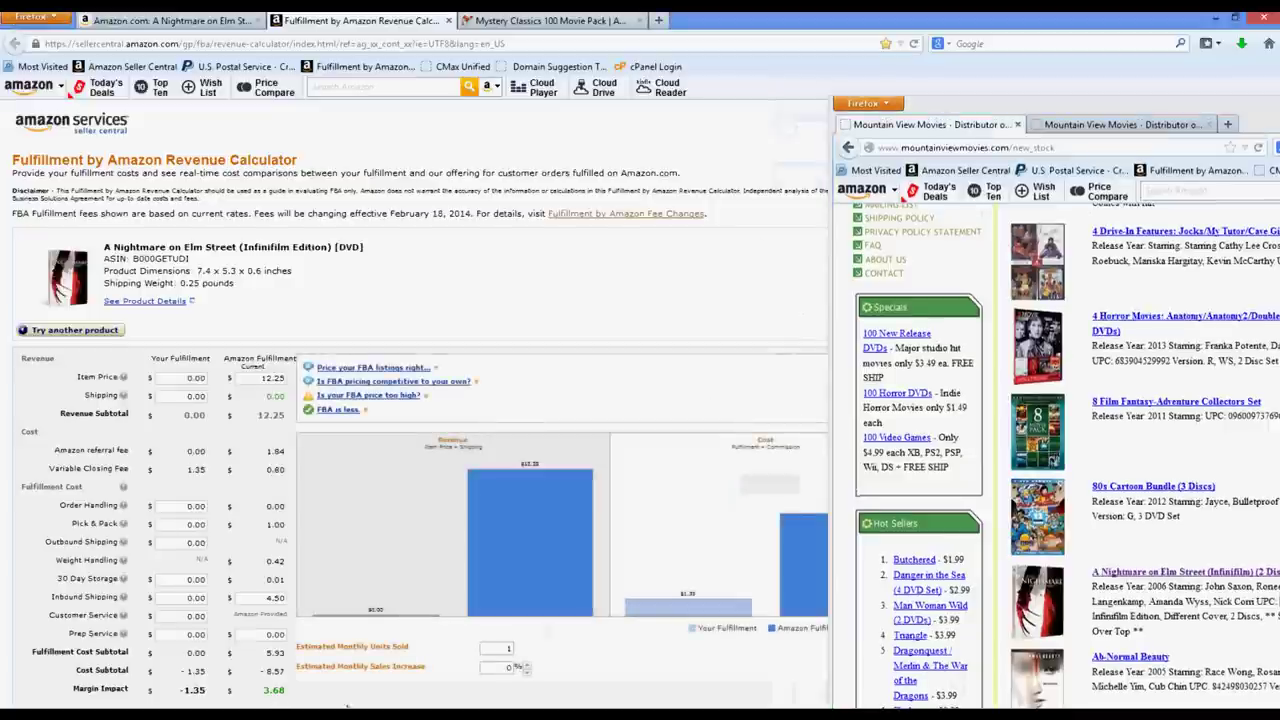
Open the wholesale detail page for A Nightmare on Elm Street in a new tab, check its remaining stock, and return to New Stock.
left_click_drag(1038, 106, 588, 51)
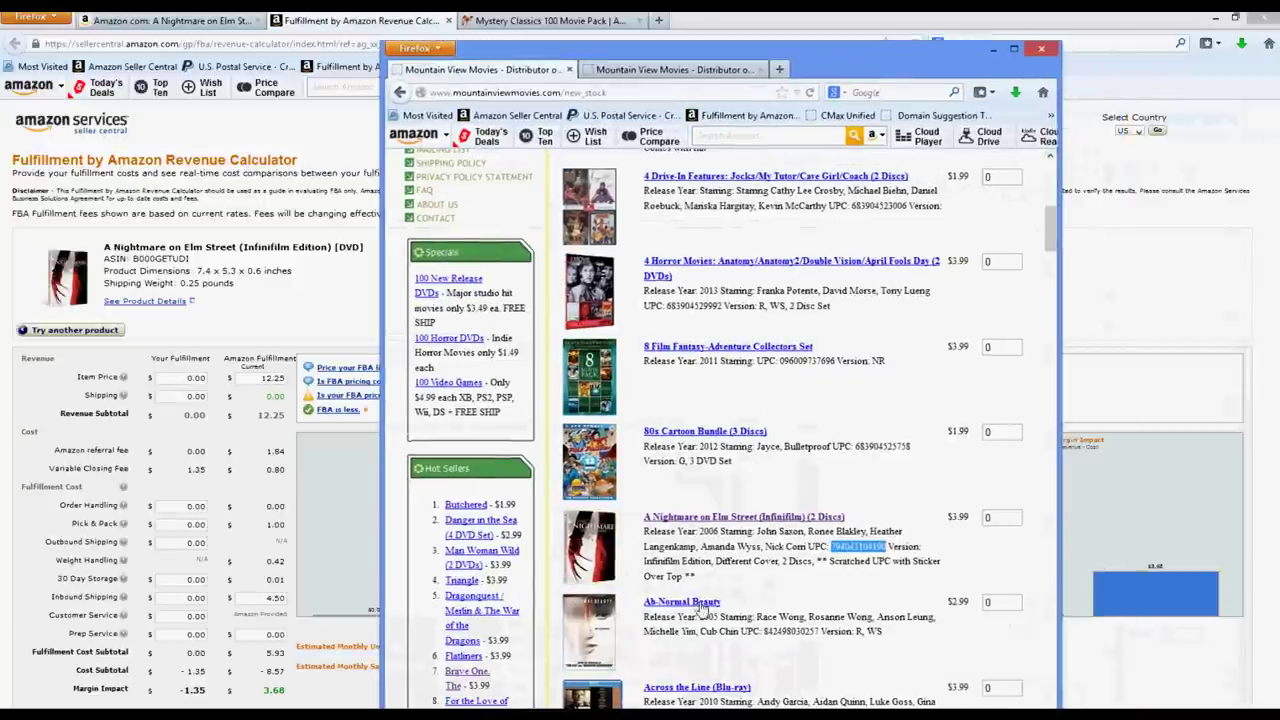
right_click(728, 517)
left_click(760, 525)
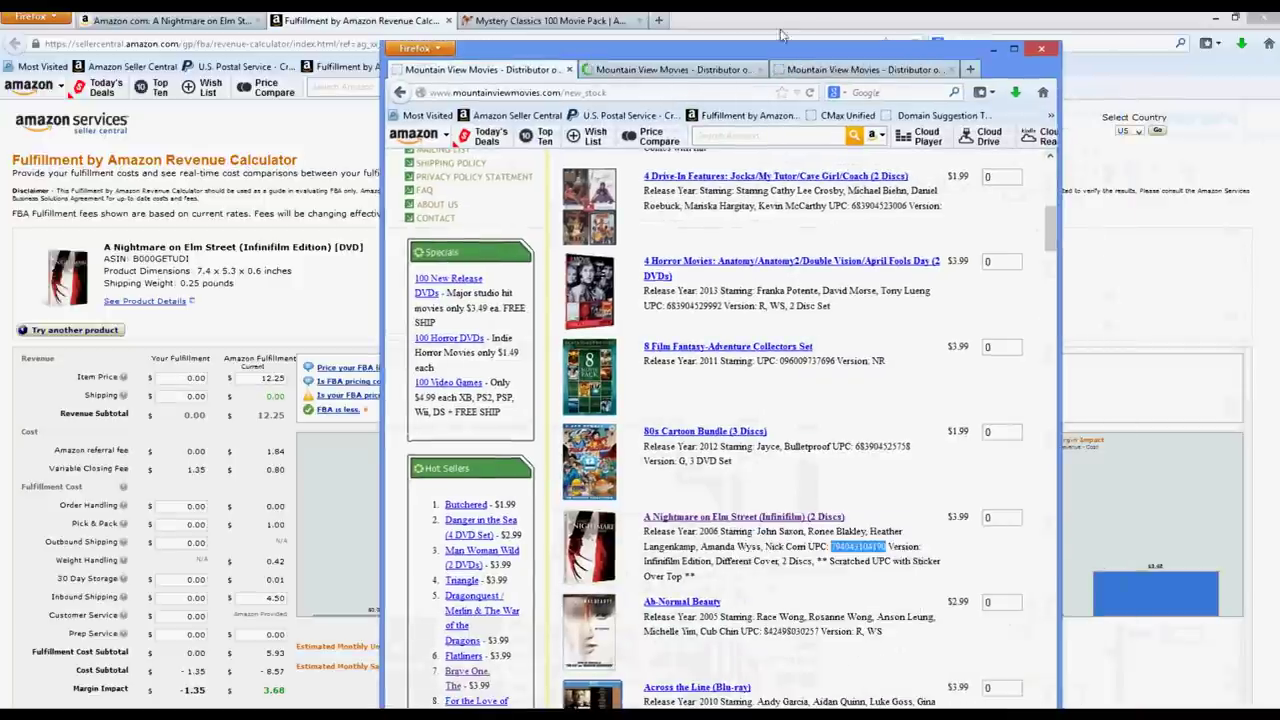
left_click(670, 69)
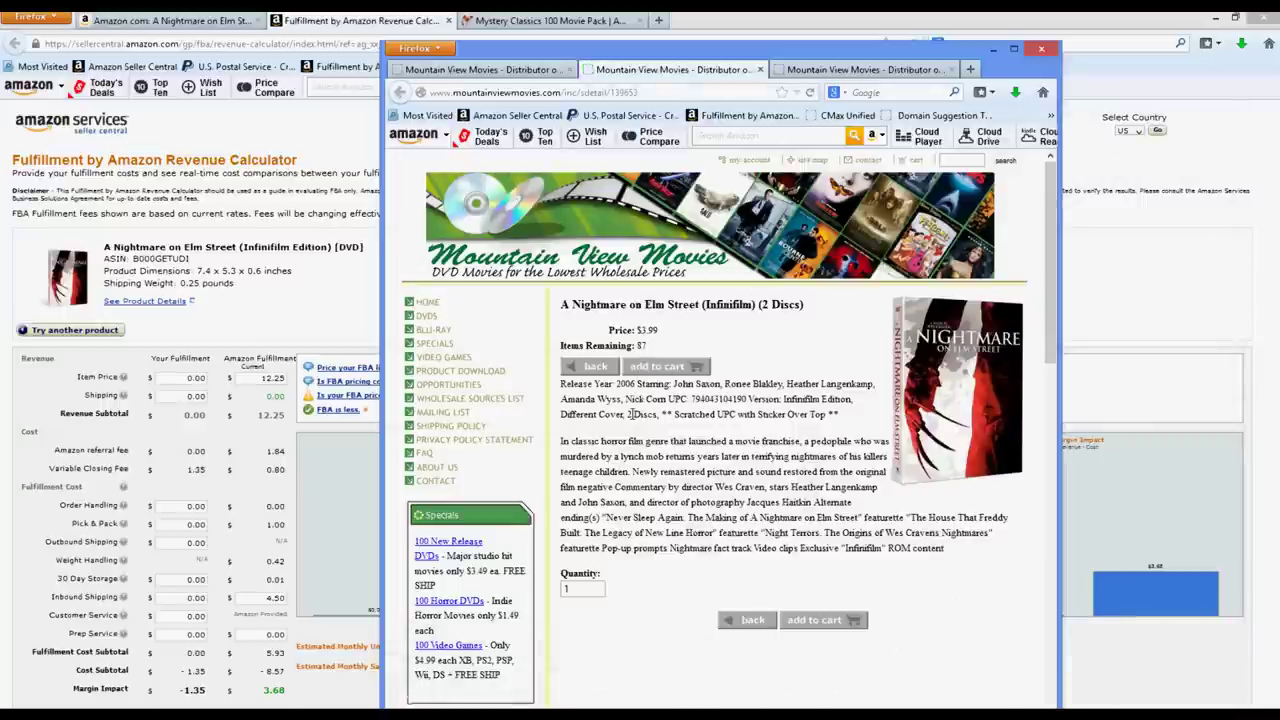
left_click(488, 70)
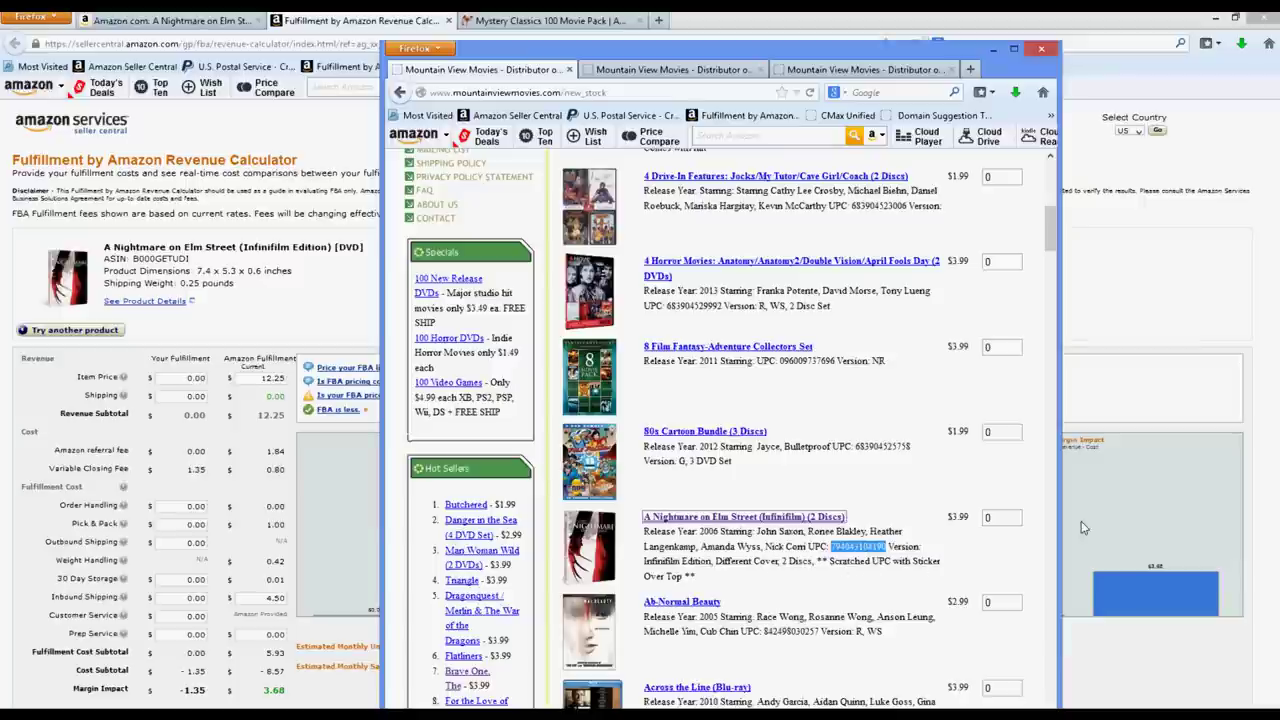
Set the order quantity for A Nightmare on Elm Street (Infinifilm) to 10 and continue browsing the New Stock list.
left_click(980, 518)
type("1")
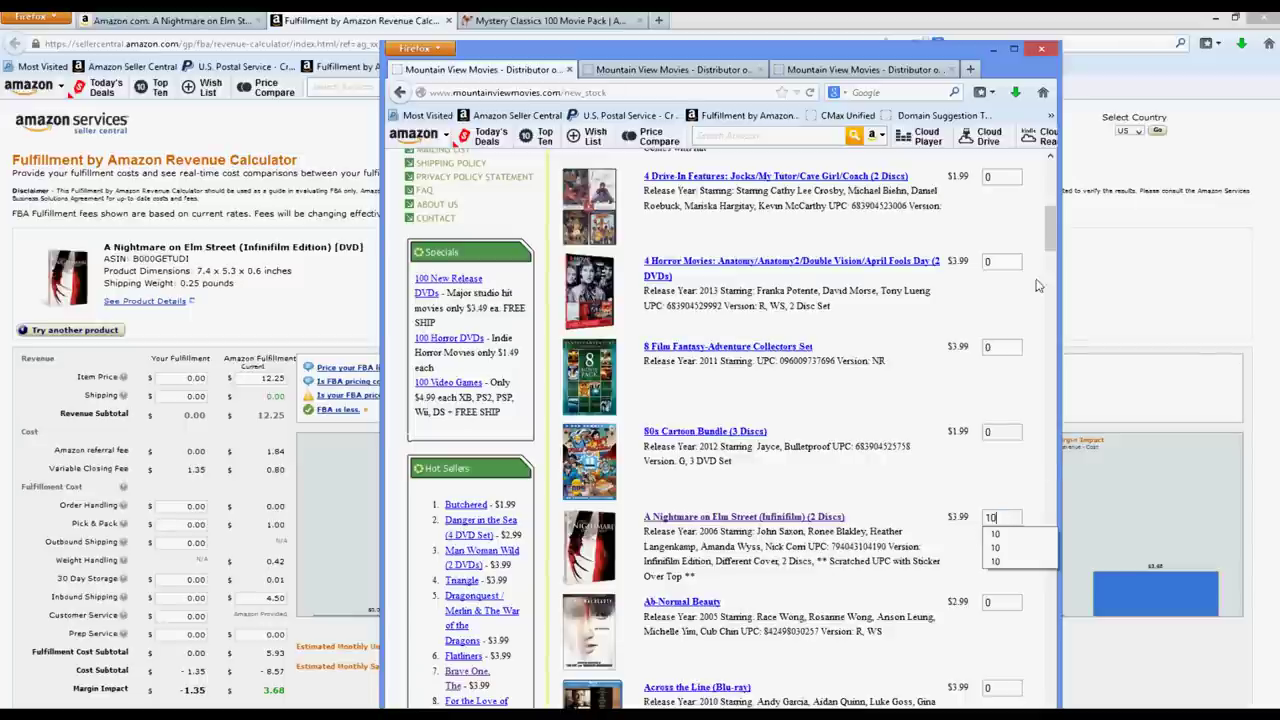
left_click_drag(1058, 224, 1046, 299)
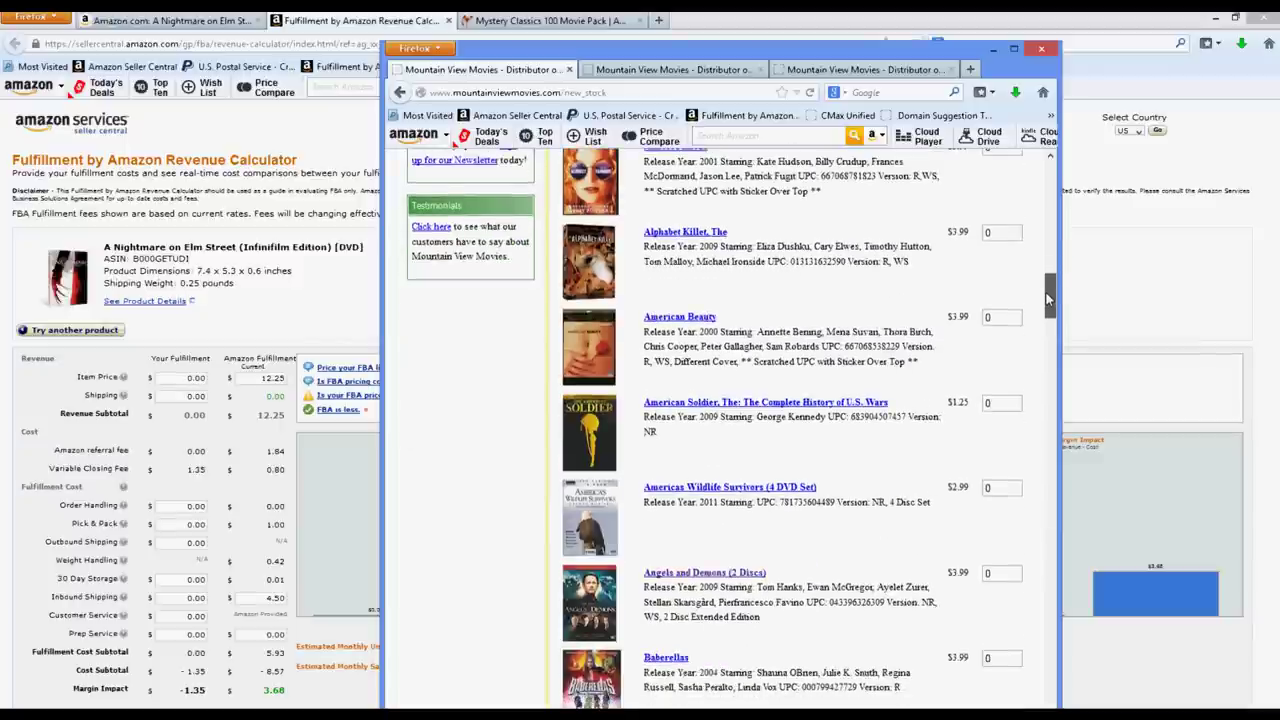
left_click_drag(1048, 298, 1046, 300)
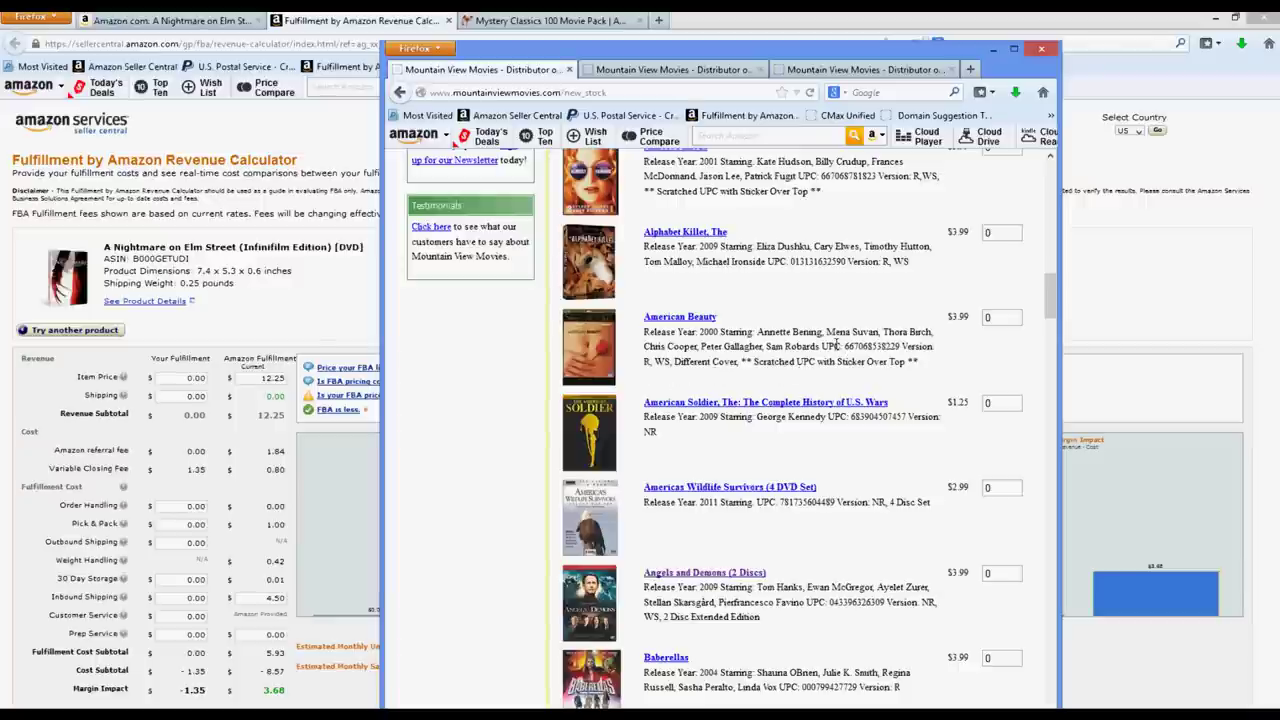
scroll(829, 468, "down", 15)
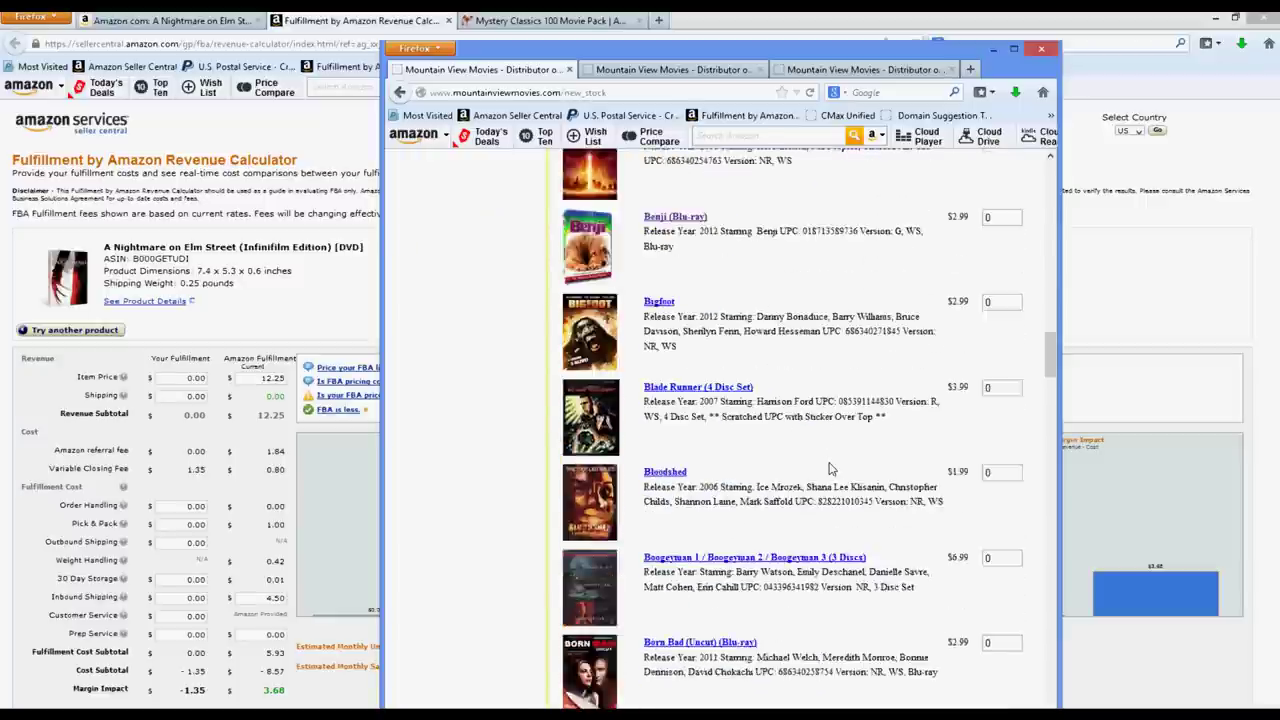
scroll(829, 468, "down", 2)
scroll(829, 470, "up", 8)
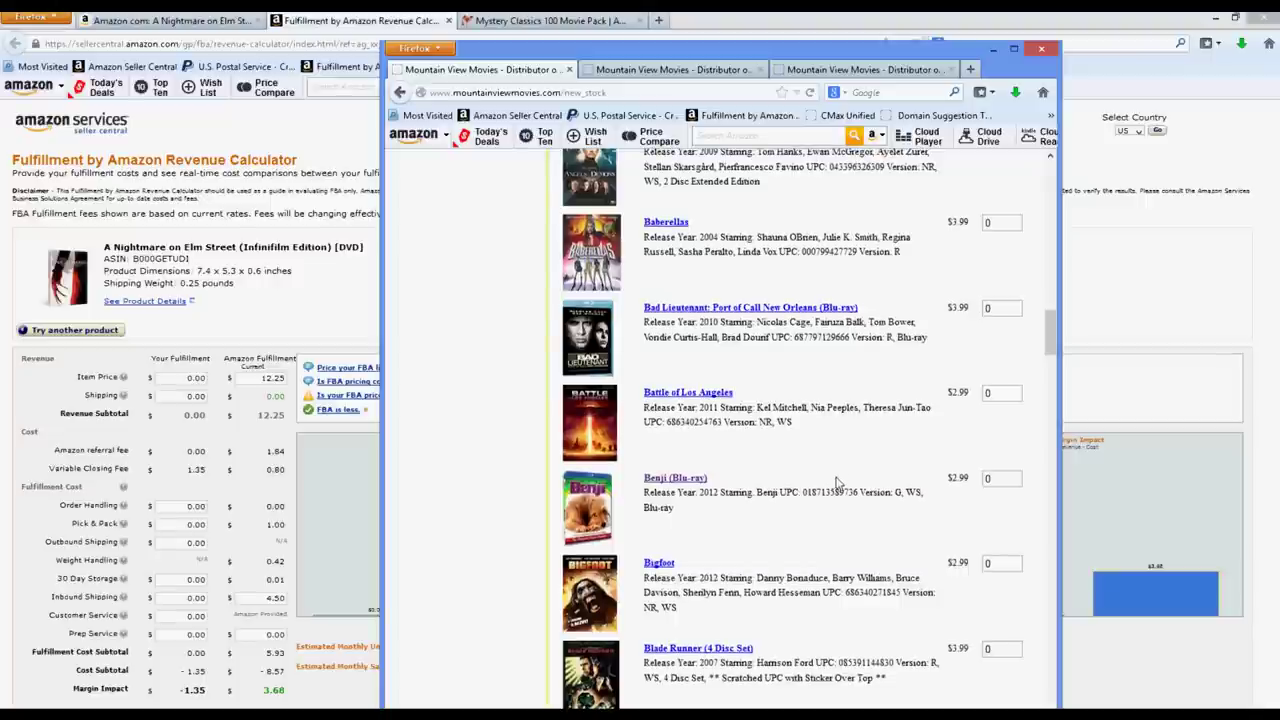
left_click_drag(859, 492, 804, 492)
key("ctrl+c")
left_click(235, 20)
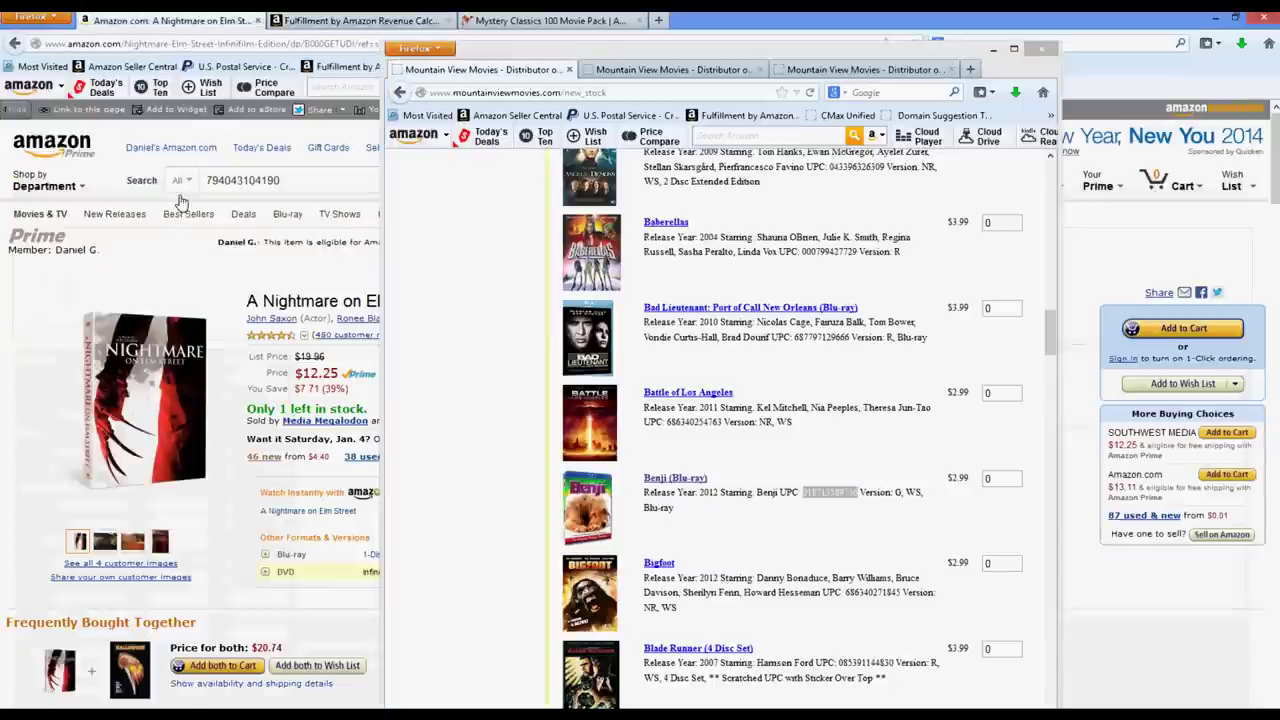
double_click(243, 181)
key("ctrl+v")
key("Return")
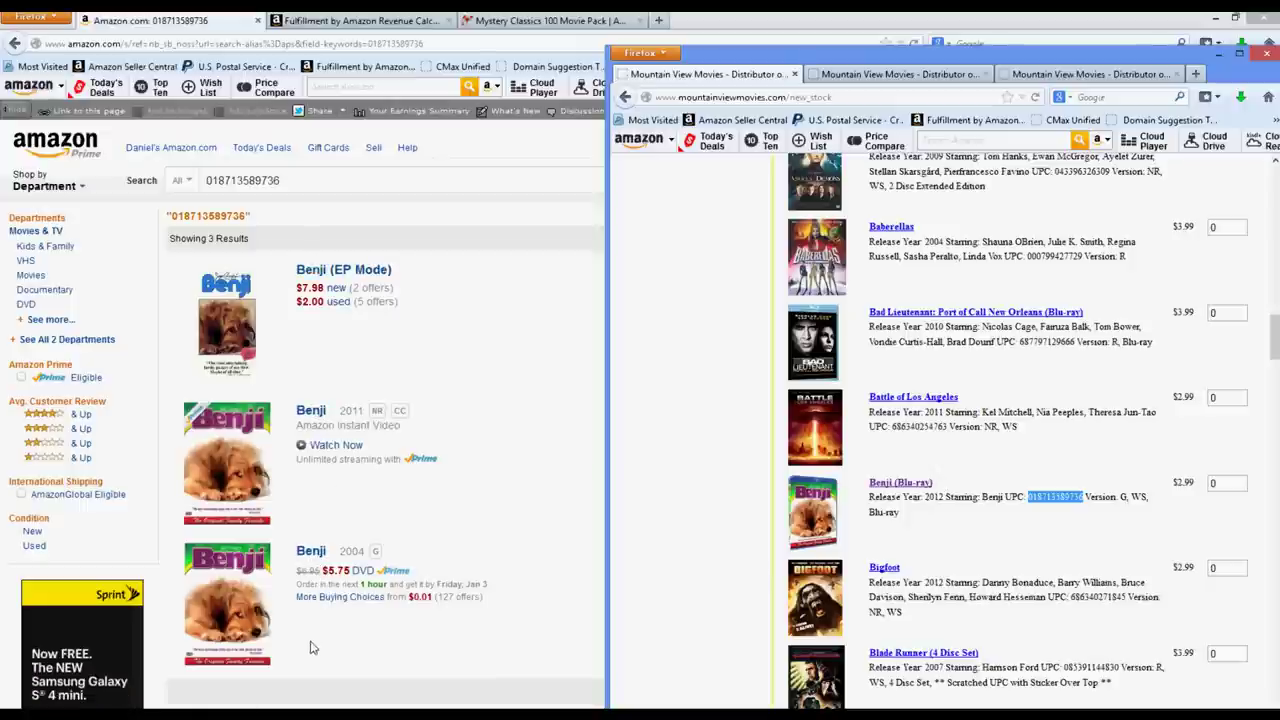
Search Amazon for the title "Benji (Blu-ray)" copied from the wholesale list, staying on the search results.
left_click_drag(933, 483, 867, 486)
key("ctrl+c")
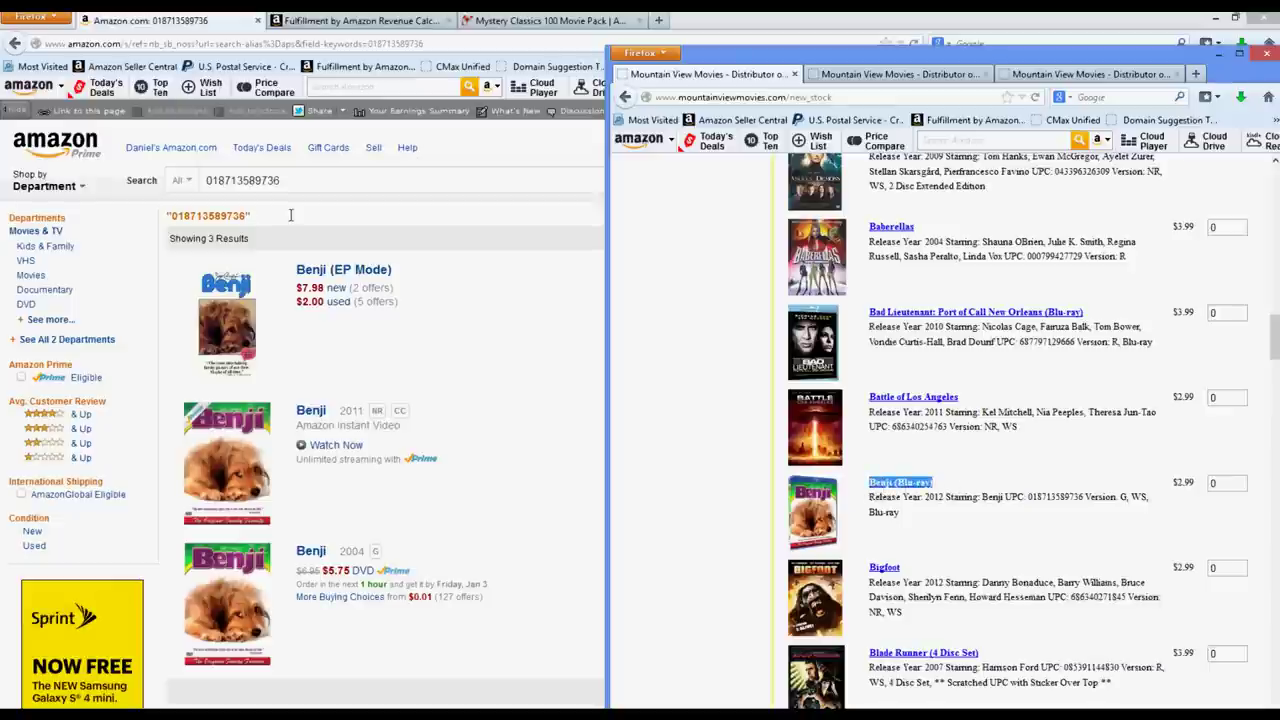
double_click(317, 189)
key("ctrl+v")
key("Return")
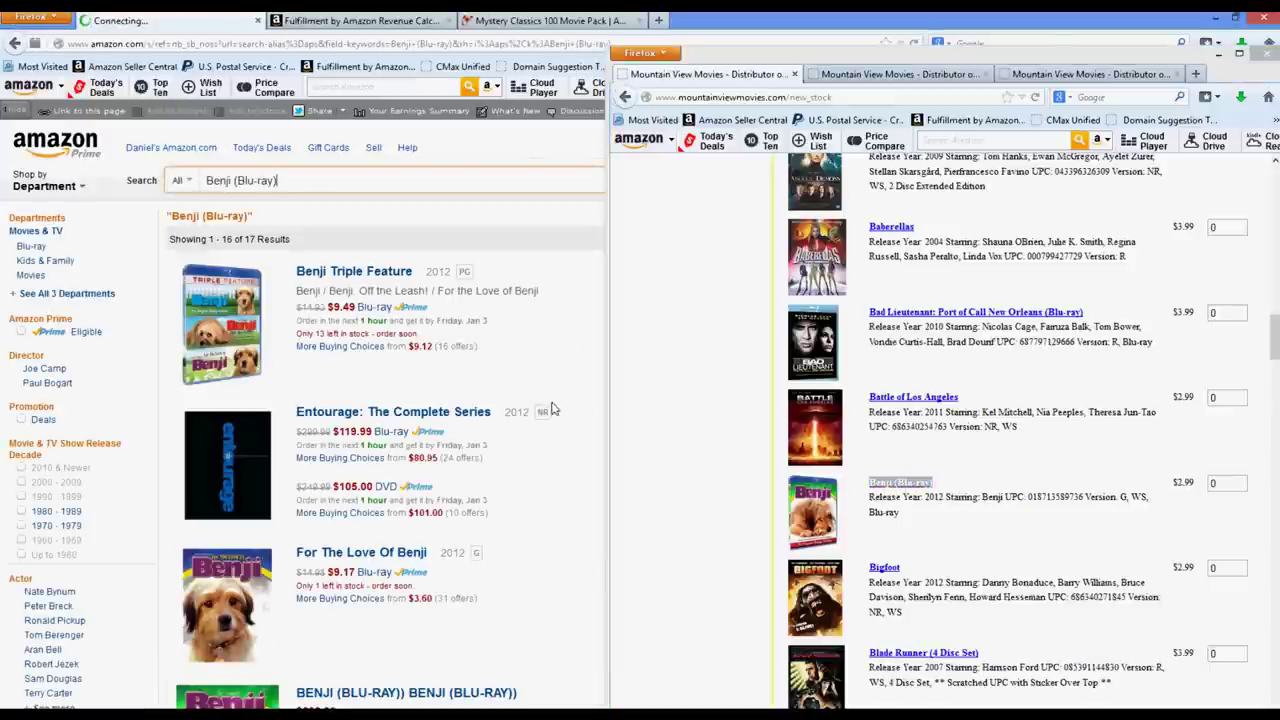
left_click(182, 515)
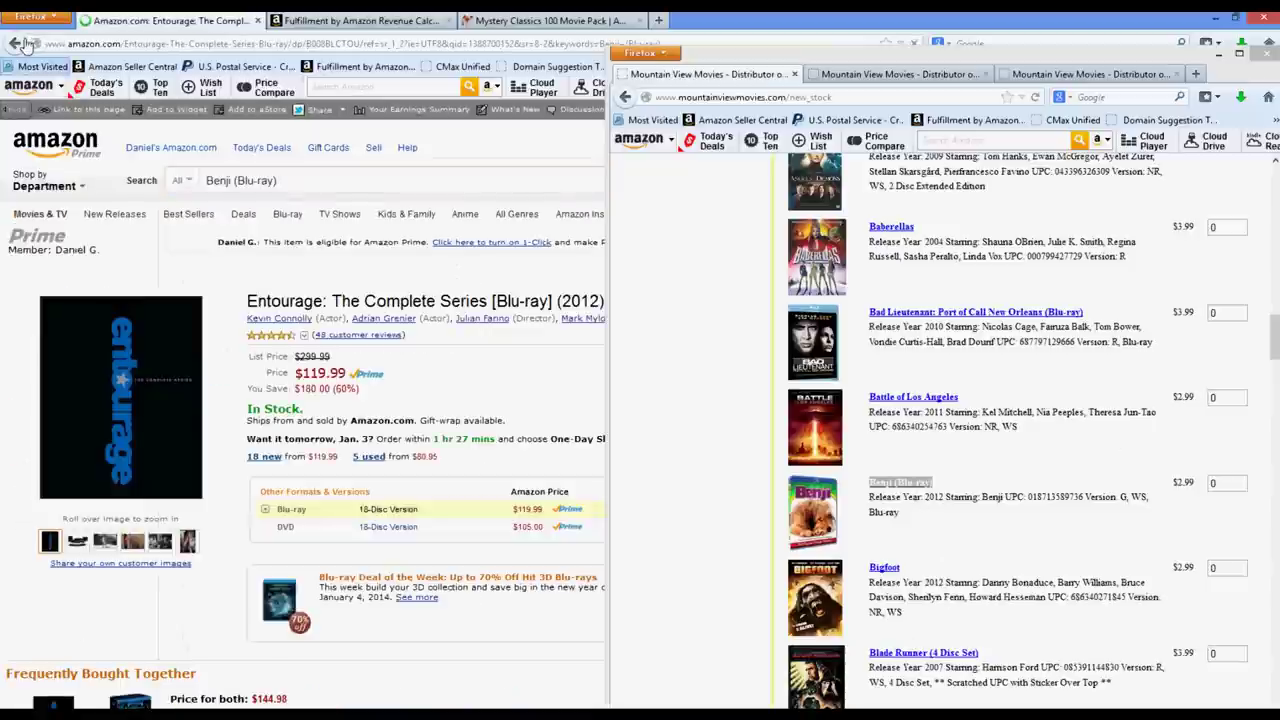
left_click(16, 44)
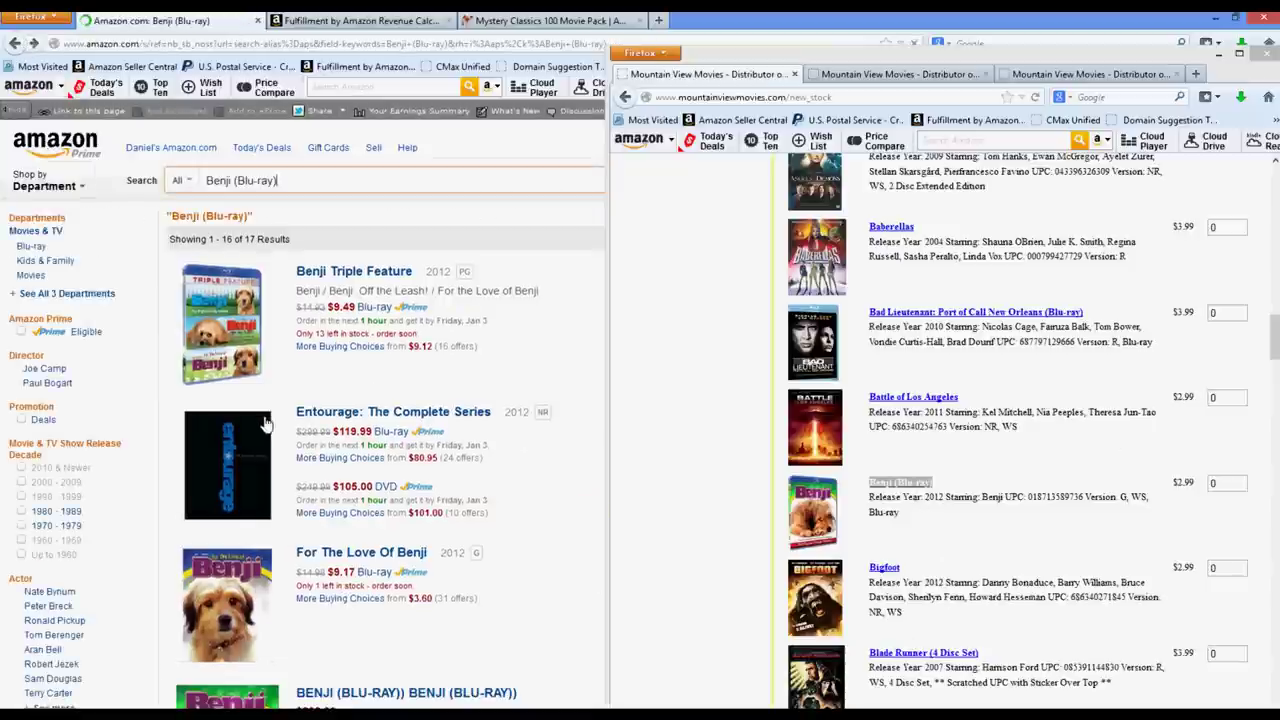
Open the 2012 Benji Blu-ray listing from the results and examine its price, seller offers and Best Sellers Rank.
scroll(265, 425, "down", 5)
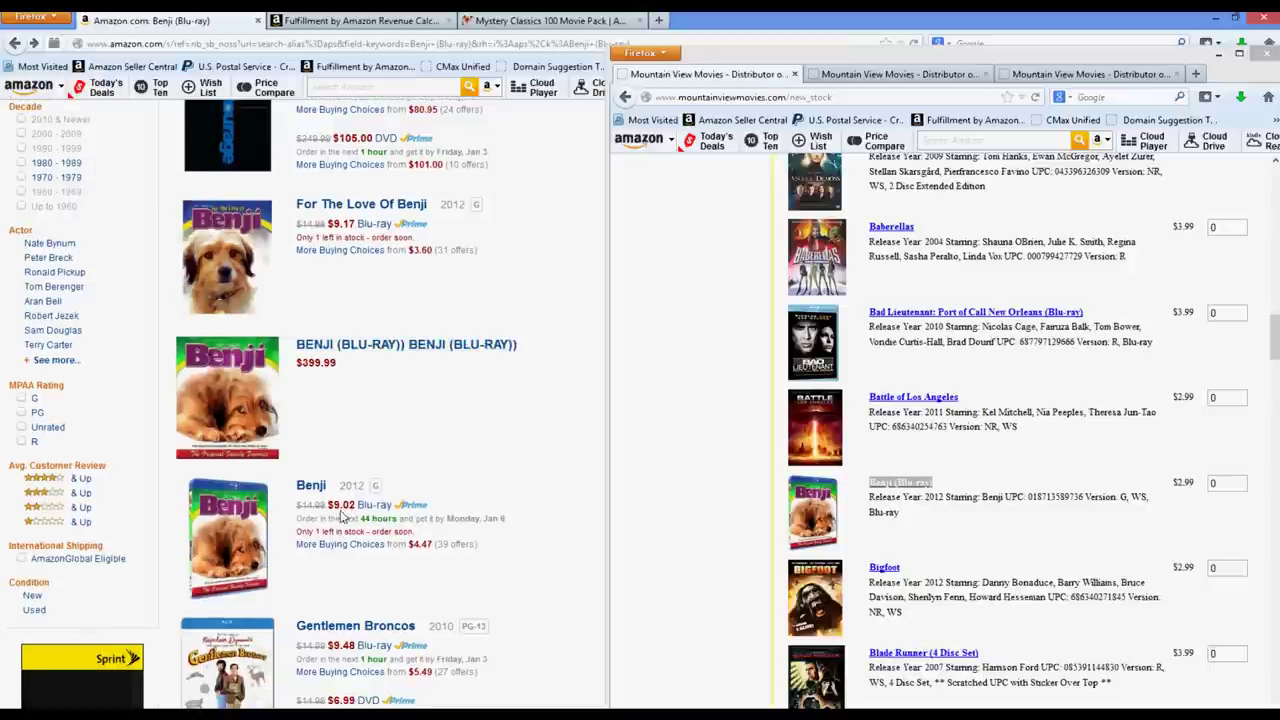
left_click(311, 488)
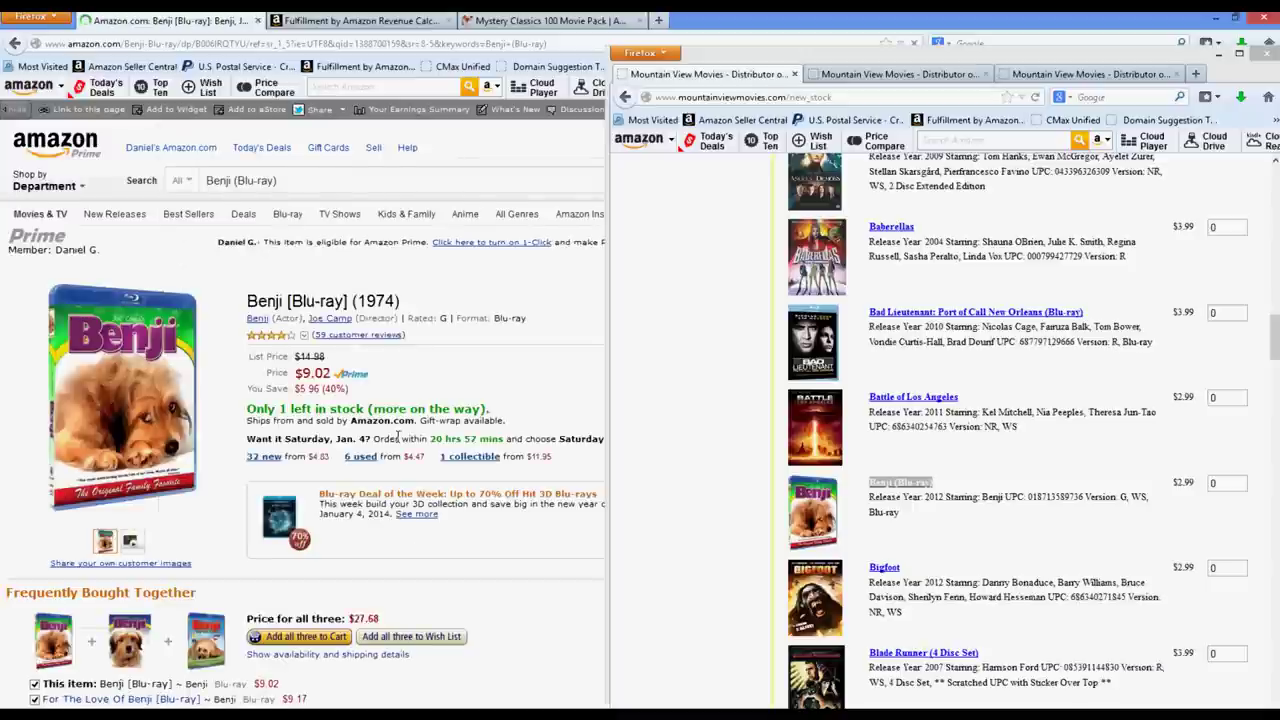
scroll(395, 470, "down", 10)
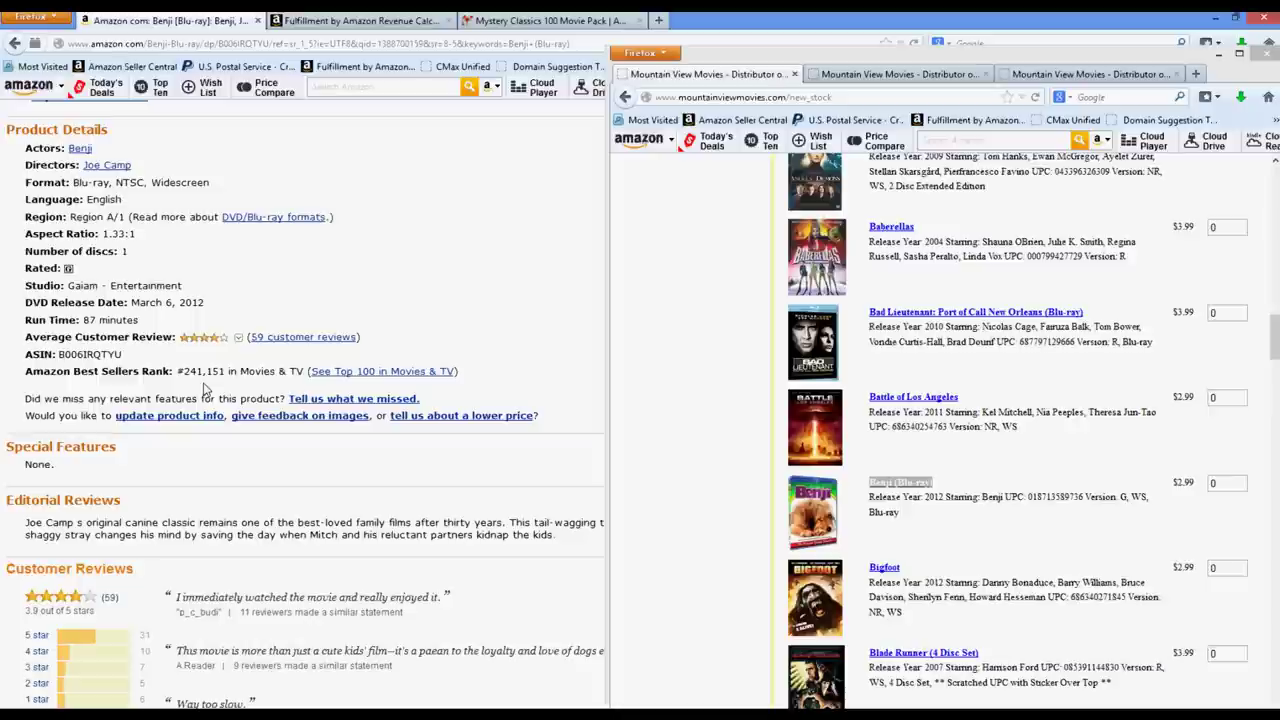
scroll(205, 388, "up", 15)
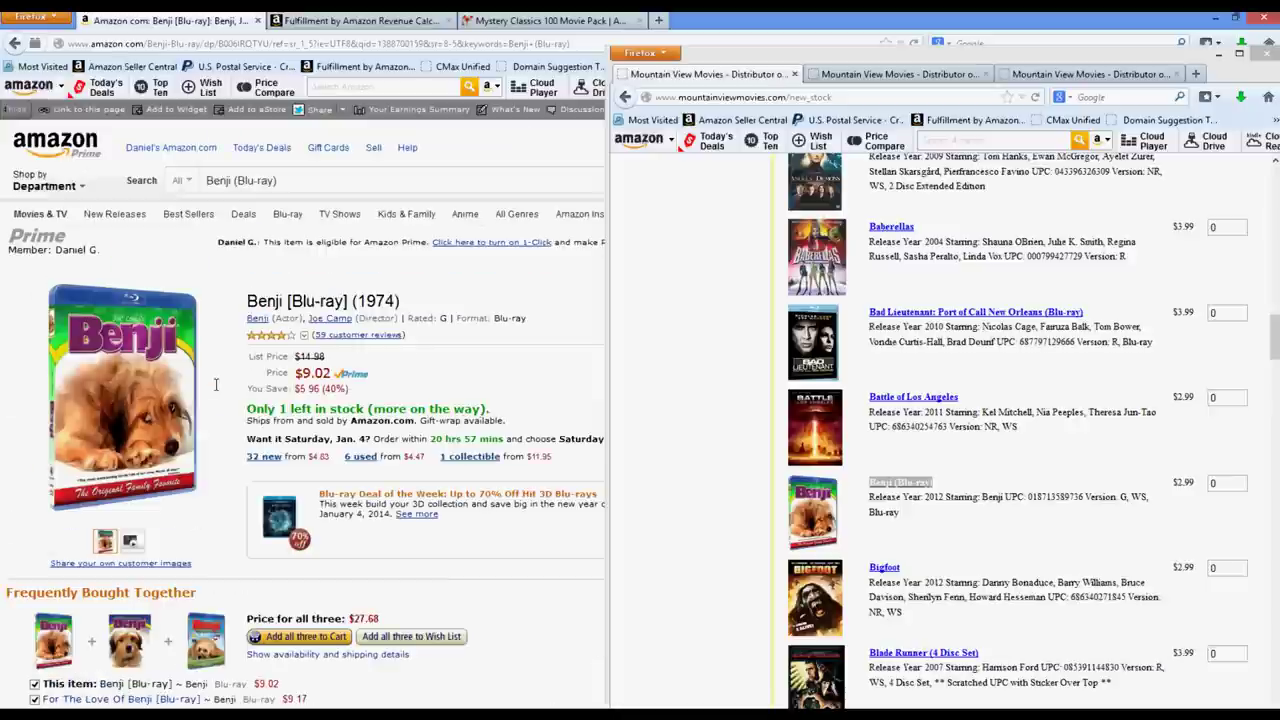
scroll(215, 384, "down", 15)
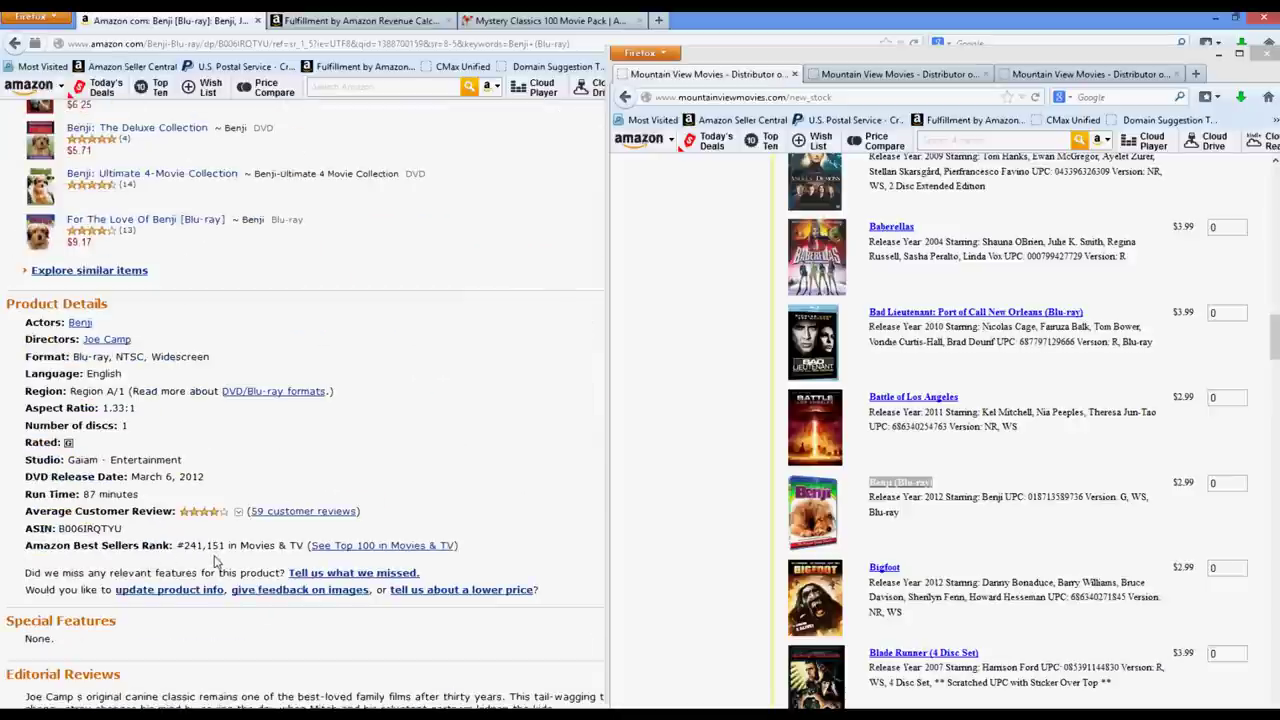
scroll(213, 562, "up", 15)
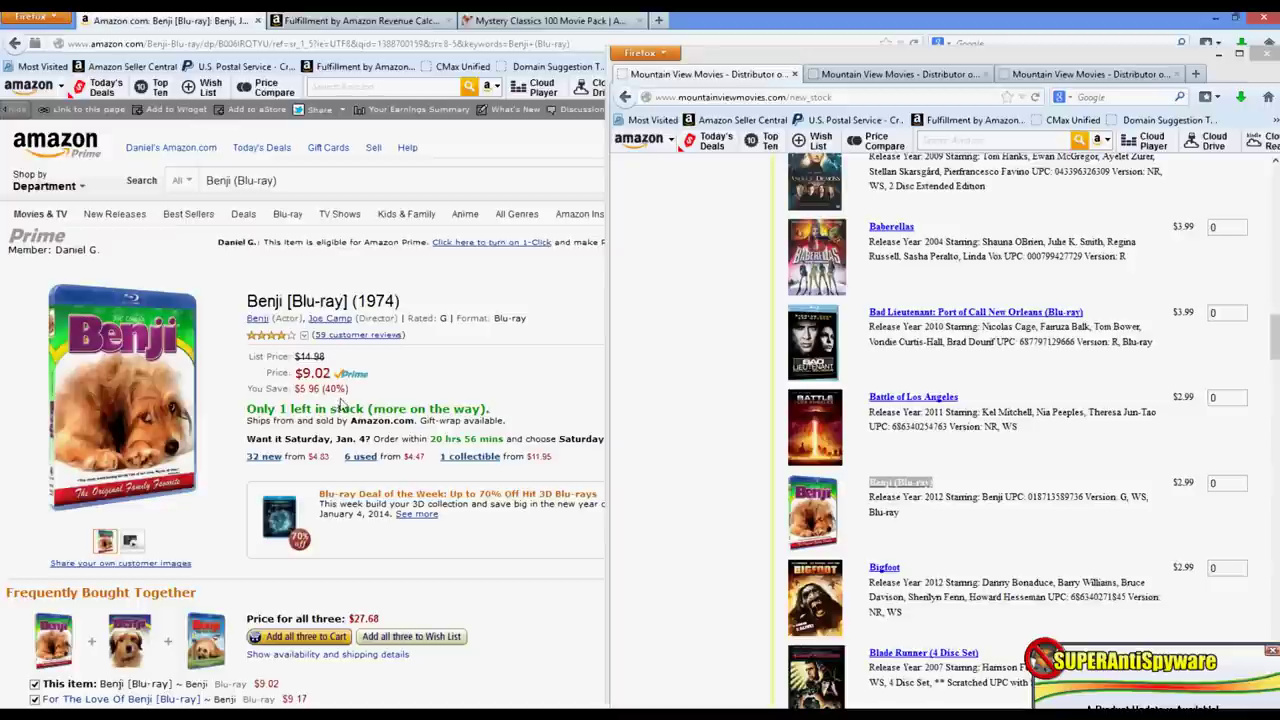
scroll(390, 590, "down", 3)
scroll(405, 601, "down", 4)
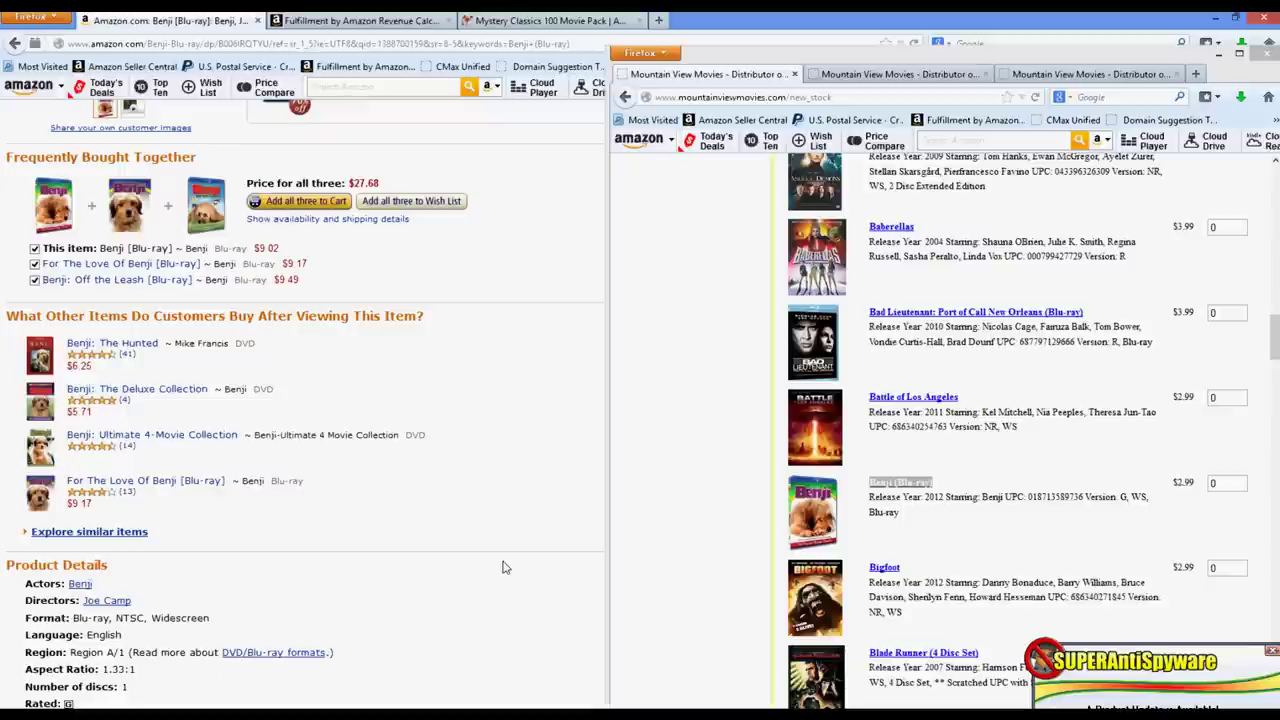
scroll(495, 570, "down", 3)
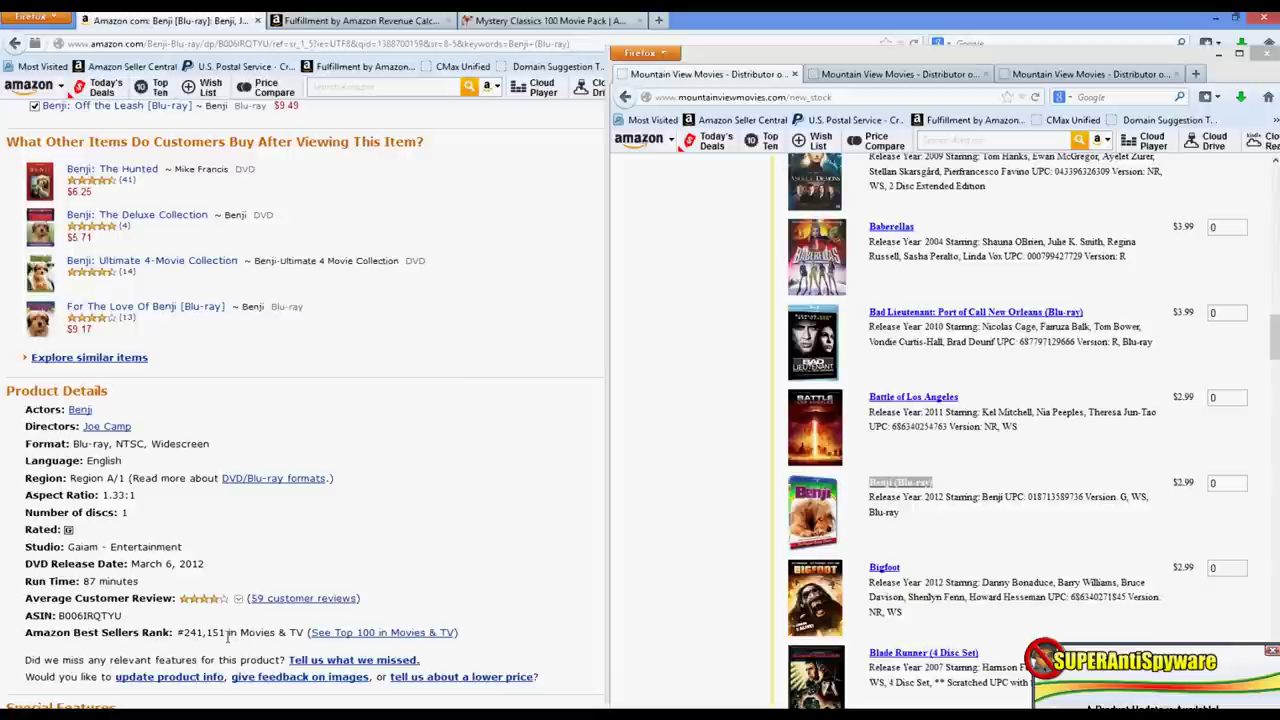
scroll(270, 408, "up", 15)
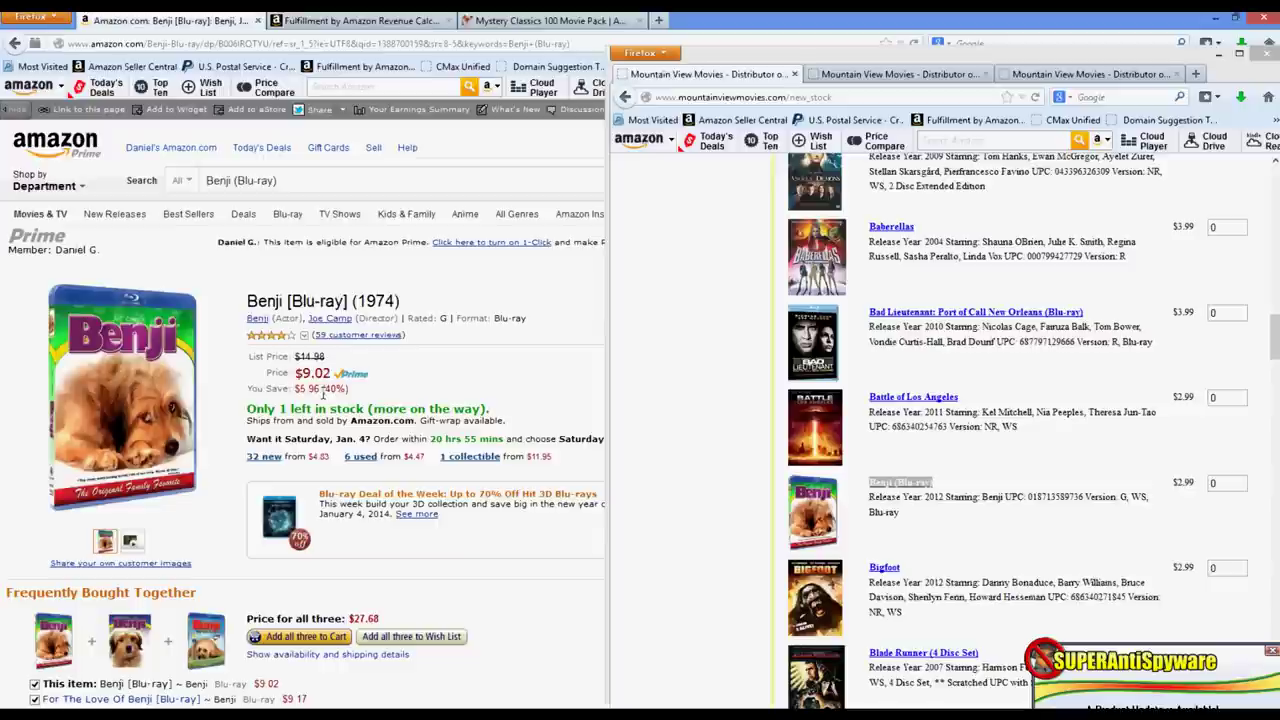
Browse further down the wholesale New Stock list and return to its first titles.
left_click_drag(1275, 336, 1275, 528)
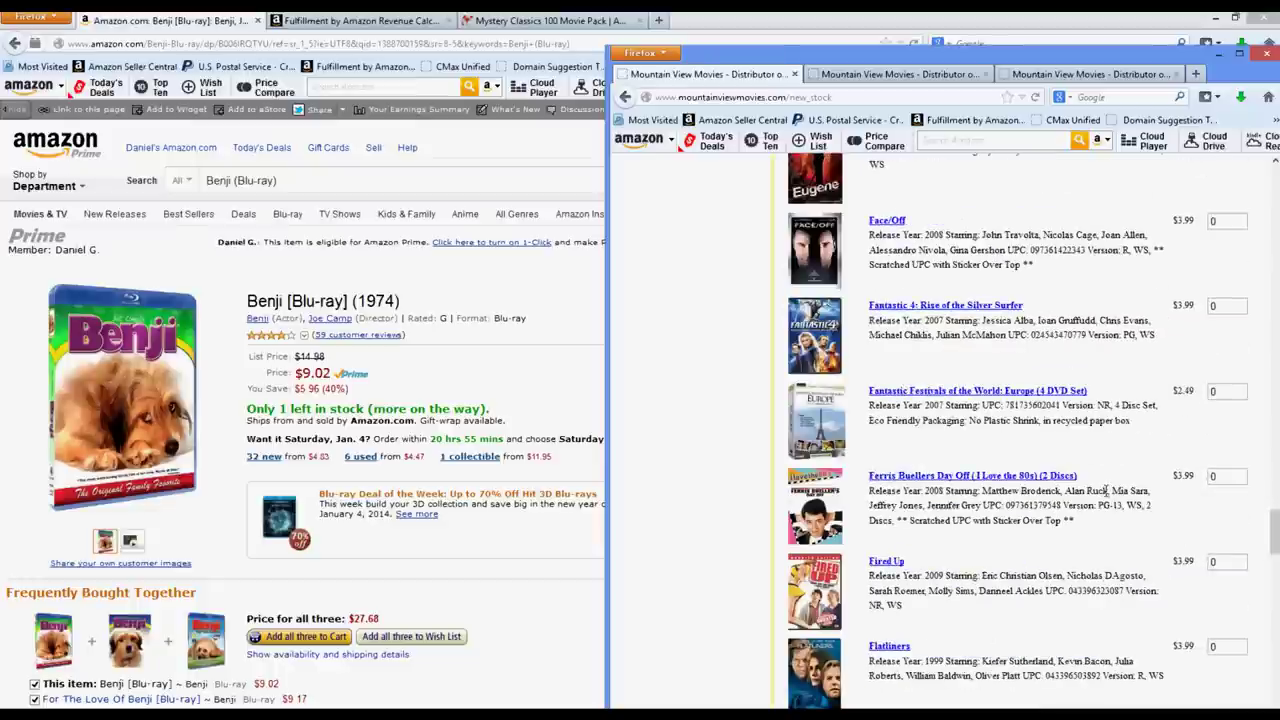
left_click_drag(1275, 530, 1275, 198)
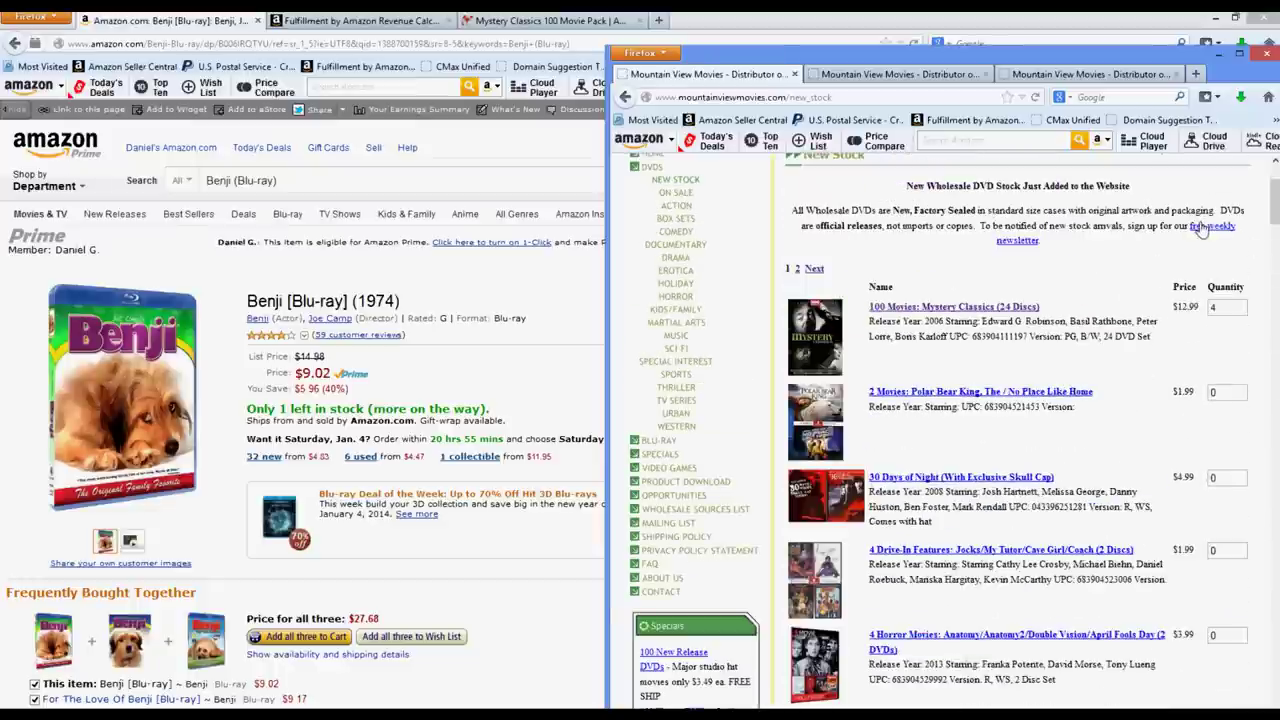